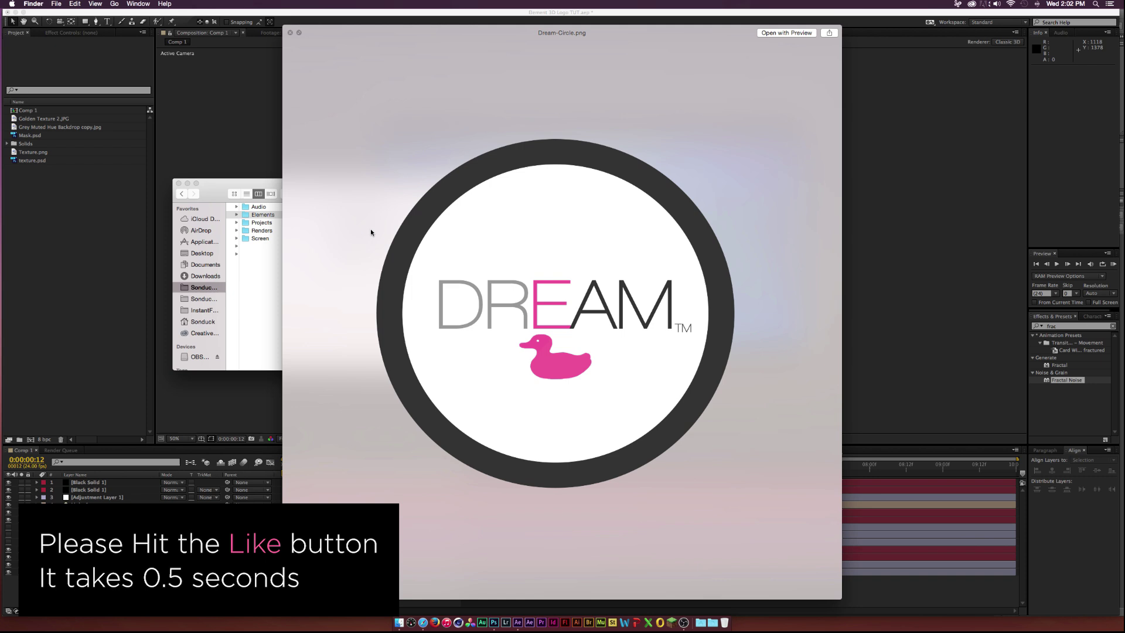
Close the Quick Look preview and bring up the actions menu for Dream-Circle.png
key(space)
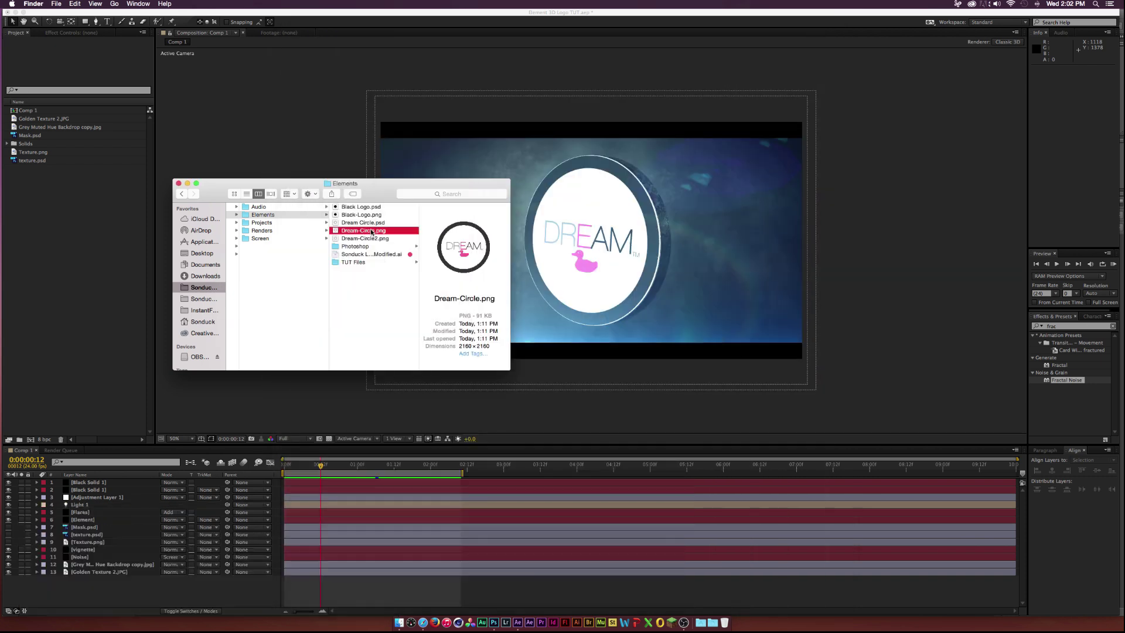
right_click(372, 232)
Open Dream-Circle.png in Photoshop CC 2014 and copy the entire logo image
mouse_move(460, 246)
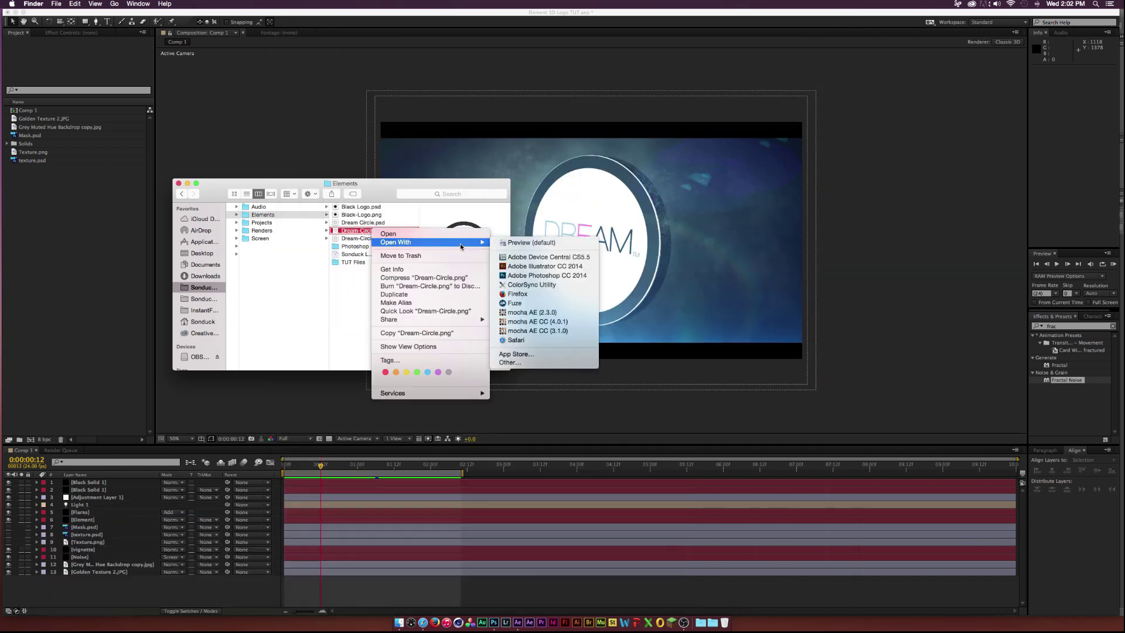
click(547, 275)
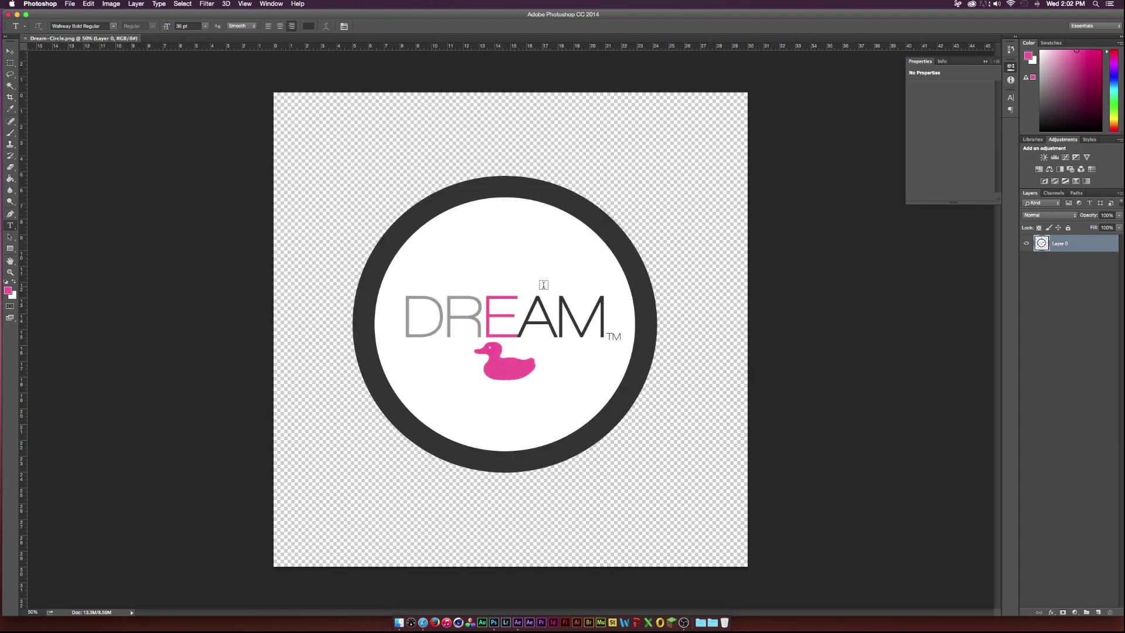
click(183, 3)
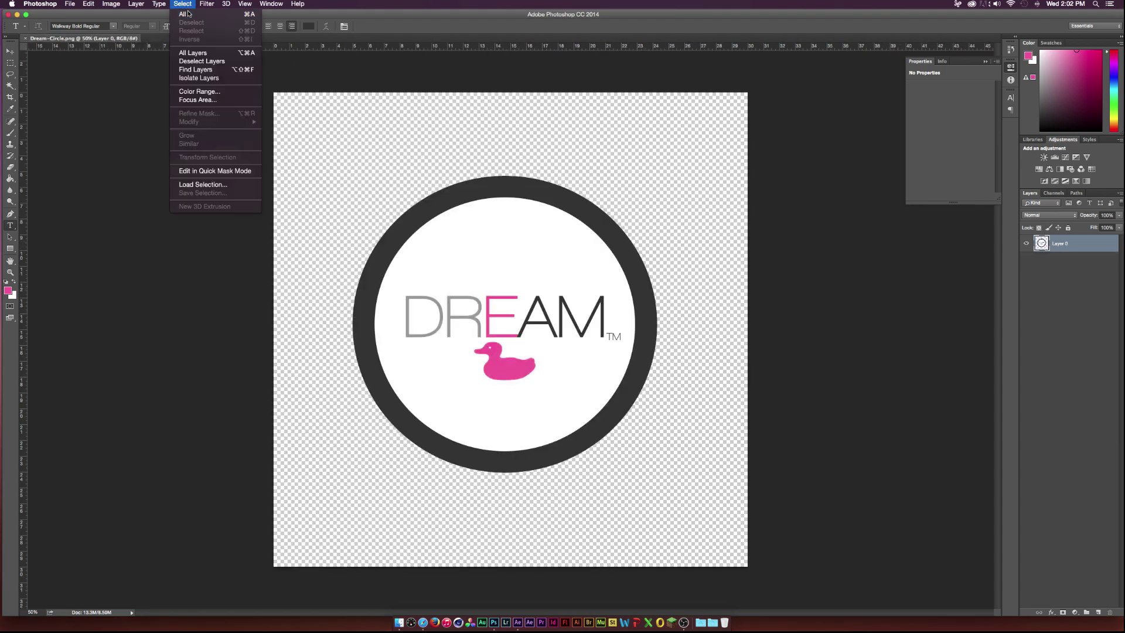
click(187, 13)
click(88, 3)
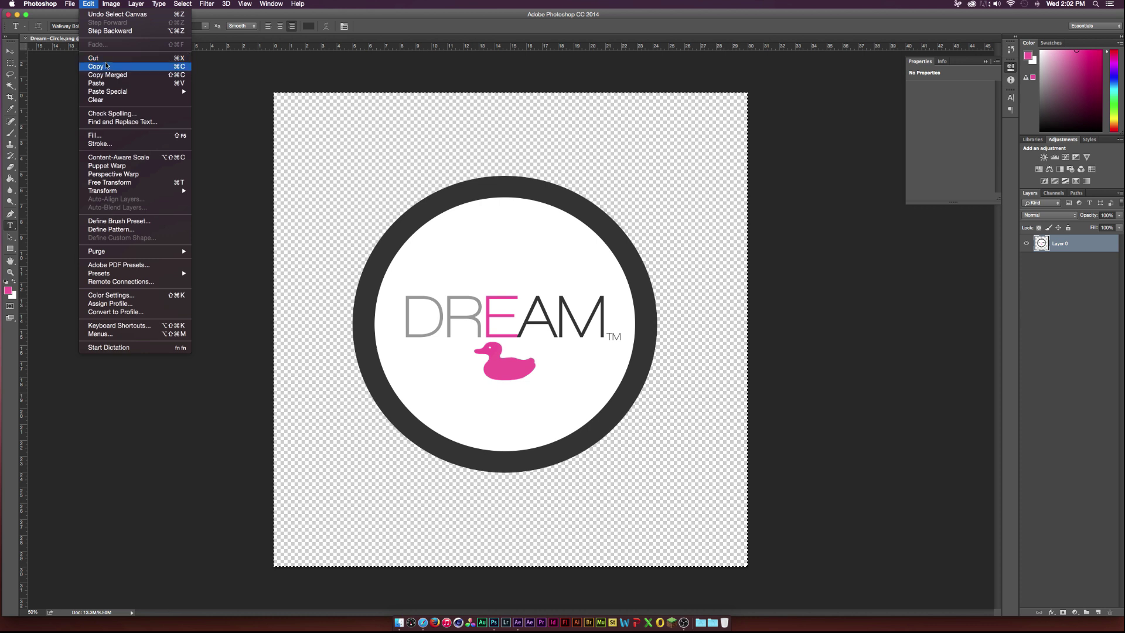
click(106, 66)
Start a new document sized 1920 × 1080 pixels
click(70, 3)
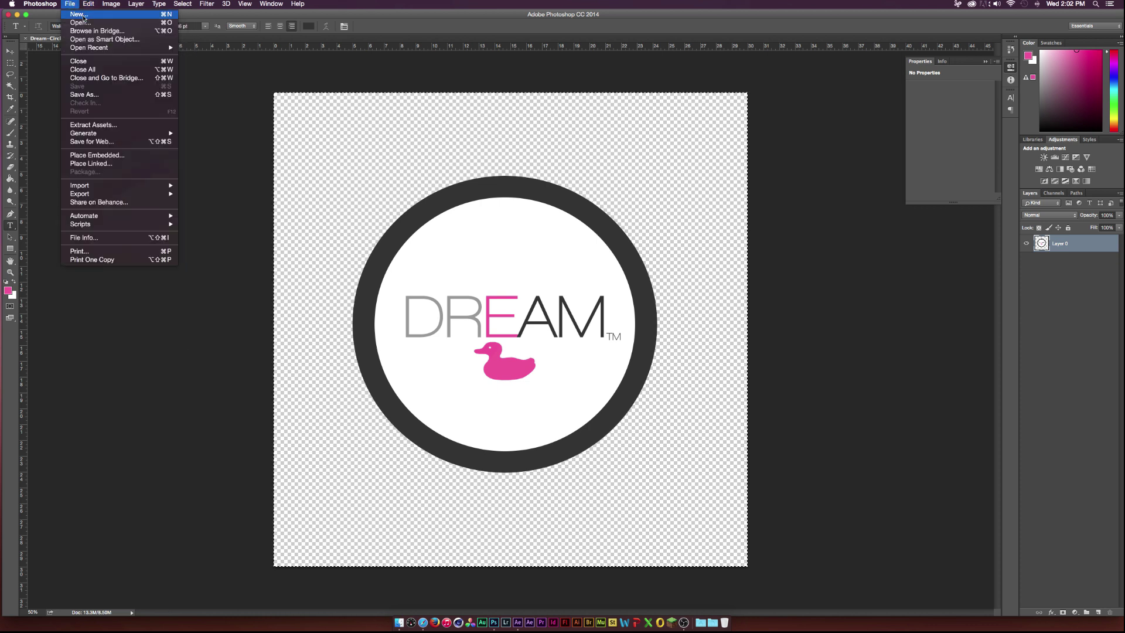
click(84, 18)
key(Tab)
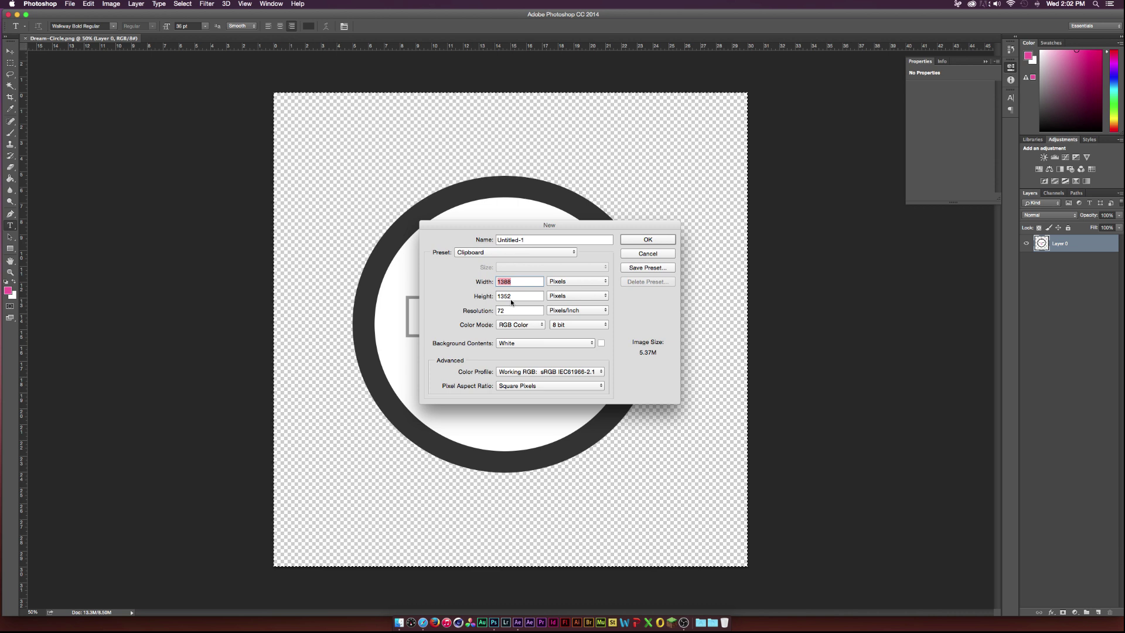
text(1920)
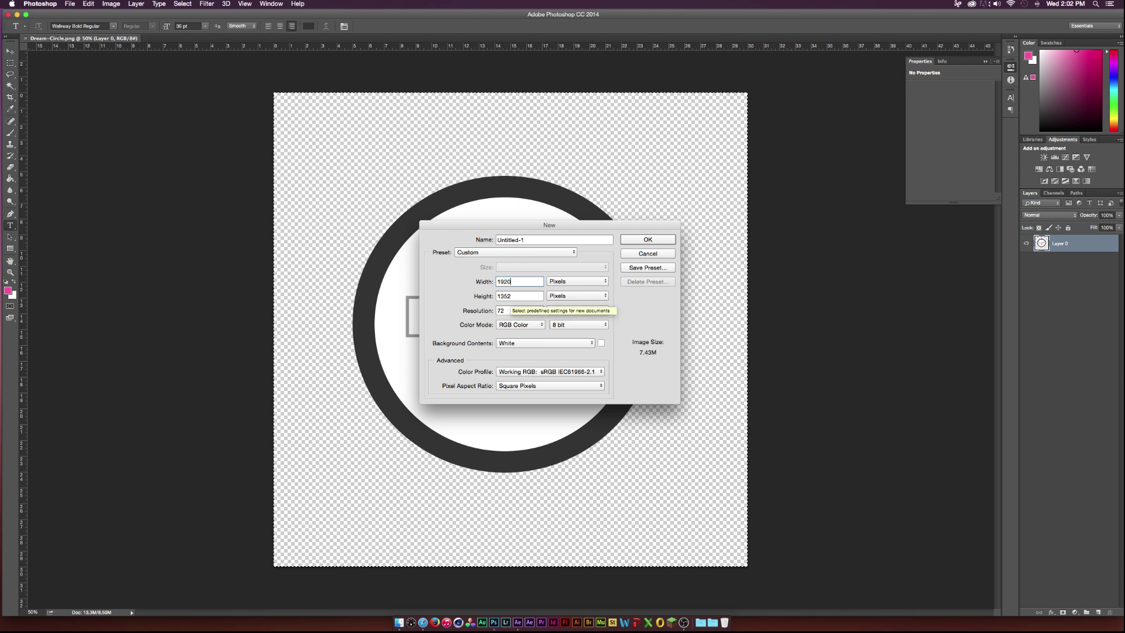
key(Tab)
text(1080)
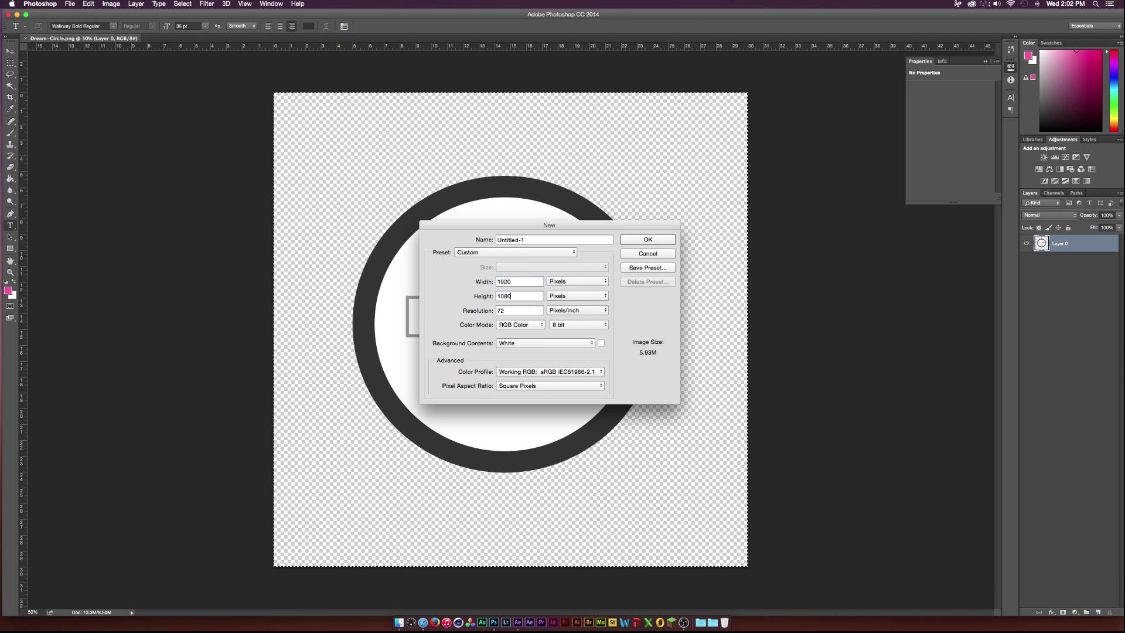
Create the 1920 × 1080 document and paste the DREAM logo into it
click(644, 241)
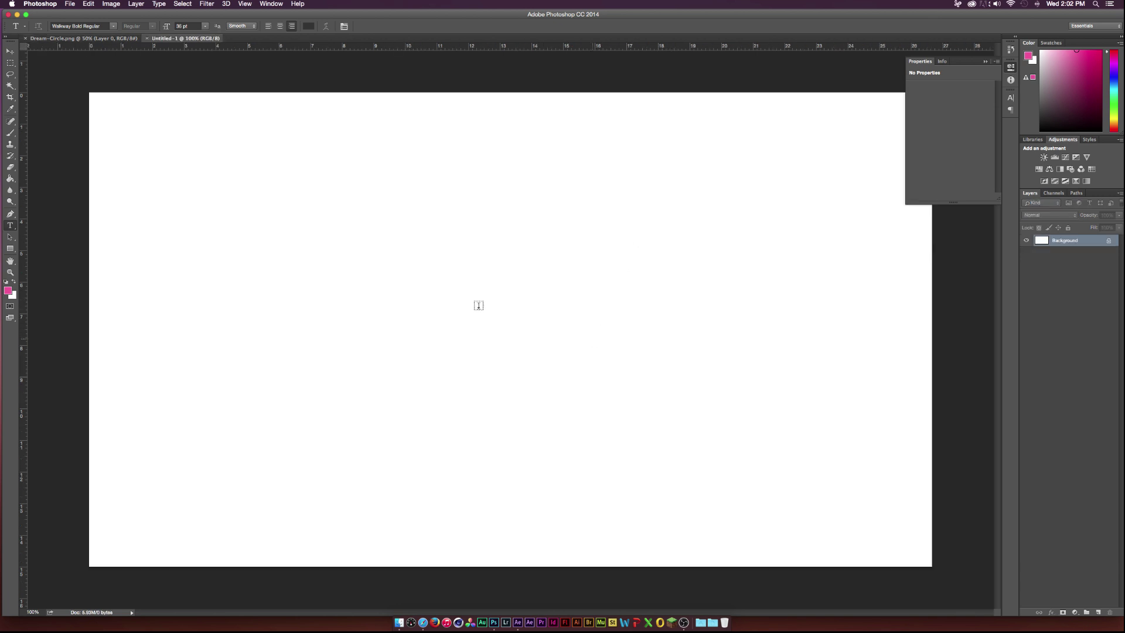
click(89, 4)
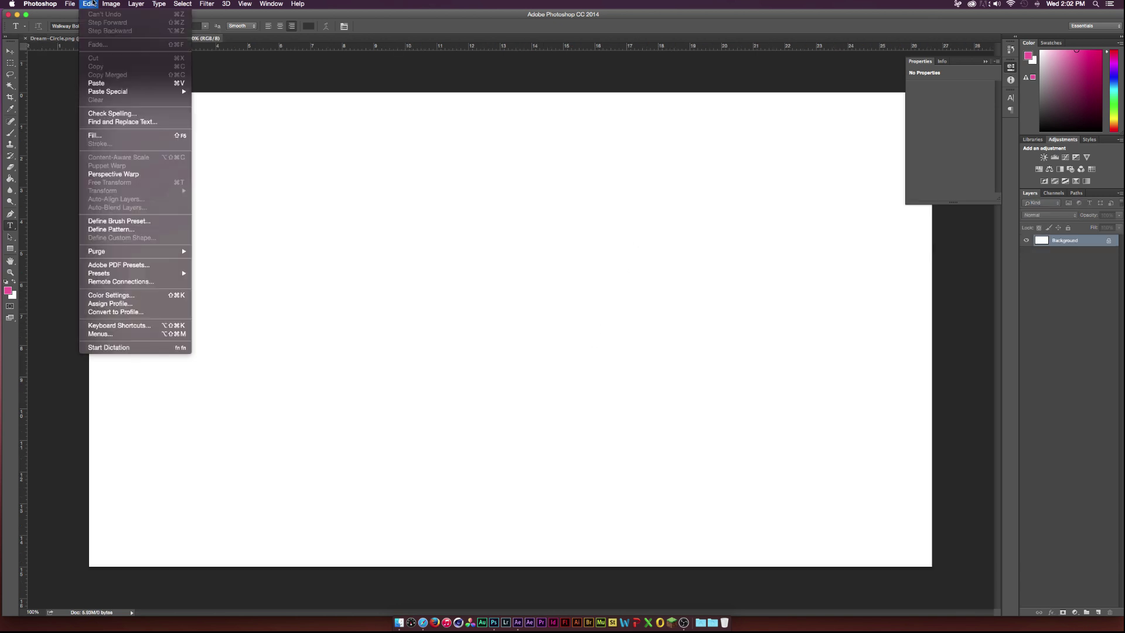
click(99, 83)
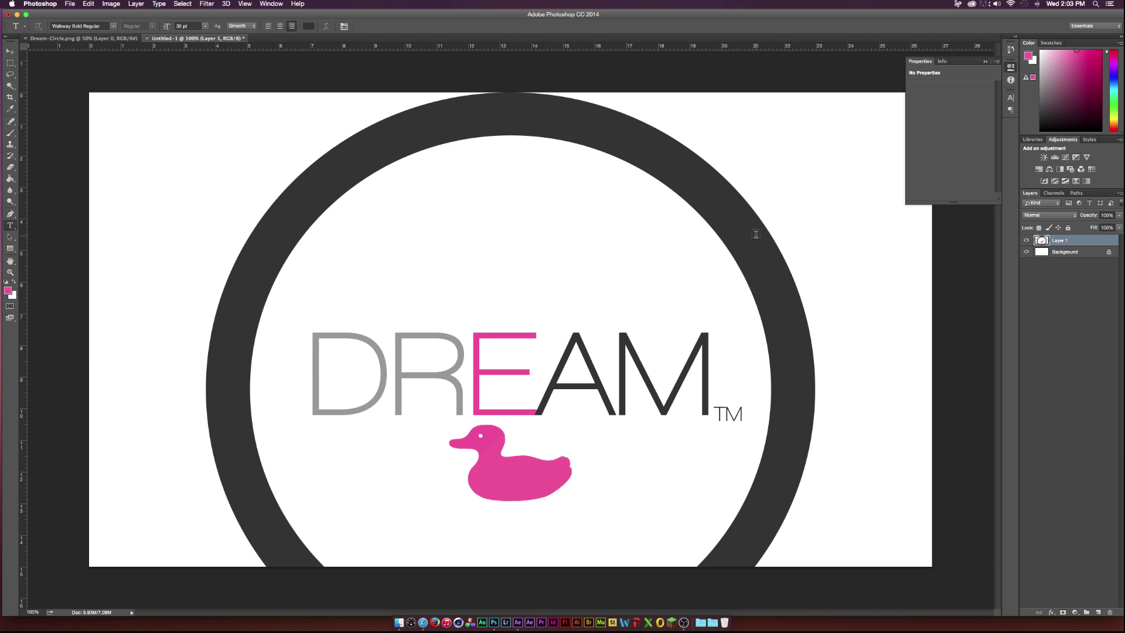
Free-transform the pasted logo down to about 54% and centre it on the canvas
click(111, 3)
mouse_move(88, 3)
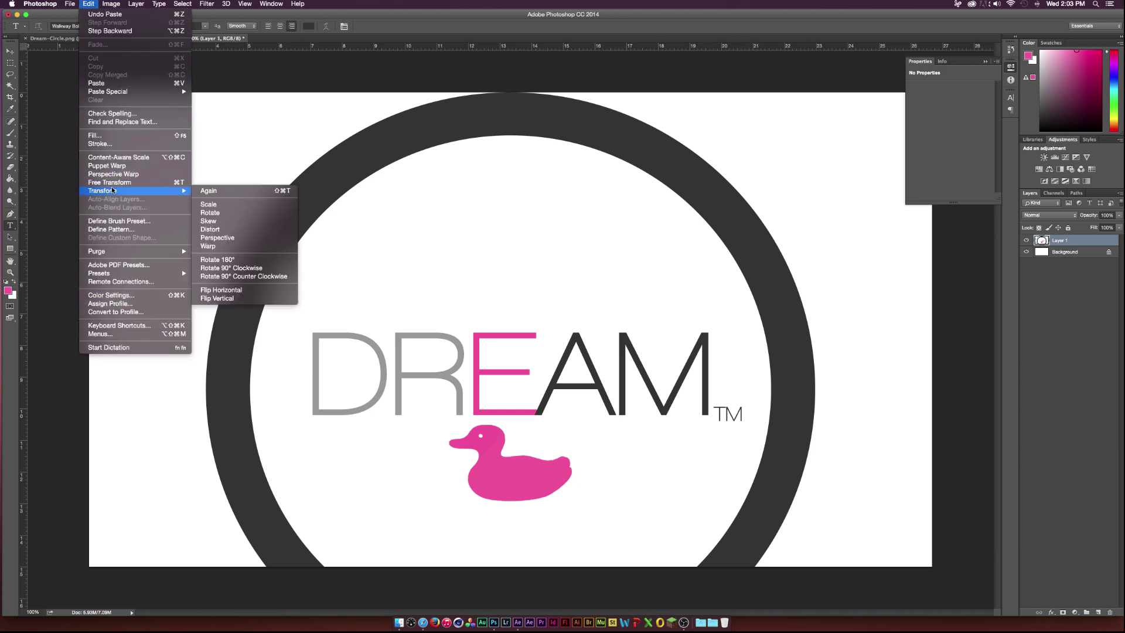
click(335, 176)
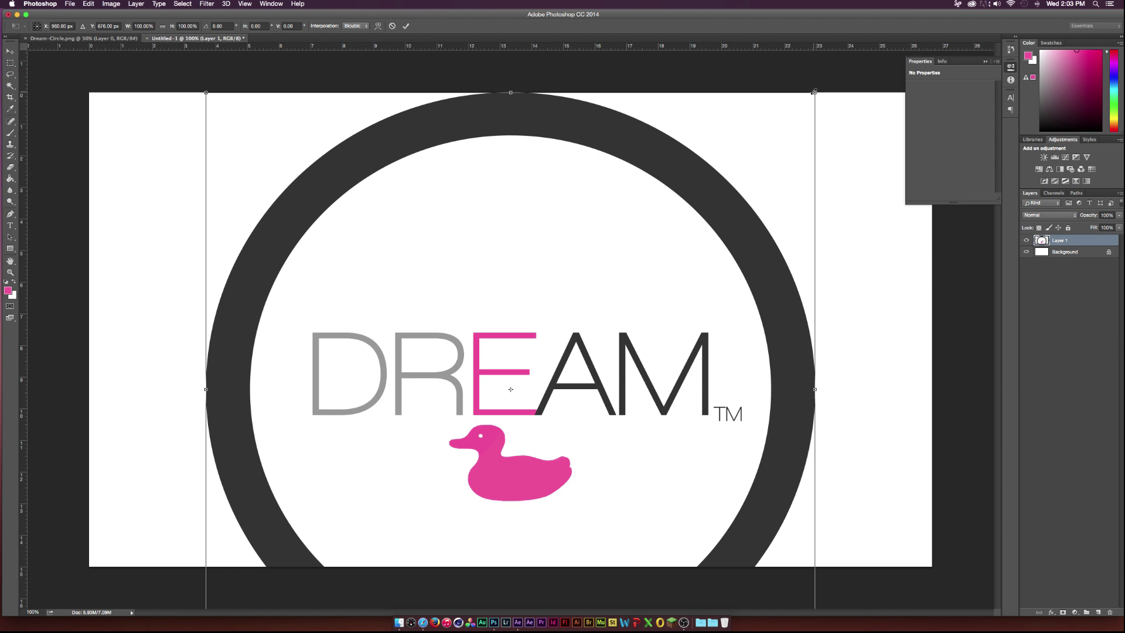
drag(816, 92, 640, 194)
drag(562, 369, 543, 313)
Commit the resize, hide the white Background layer, and save as Texture.psd in TUT Files
click(405, 26)
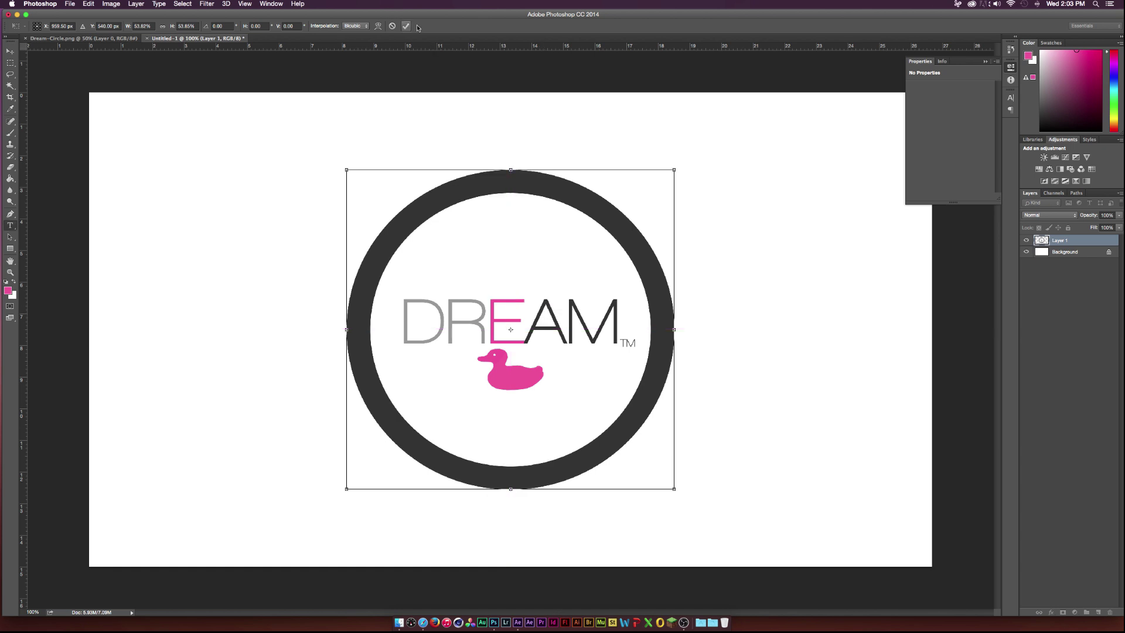
click(1026, 251)
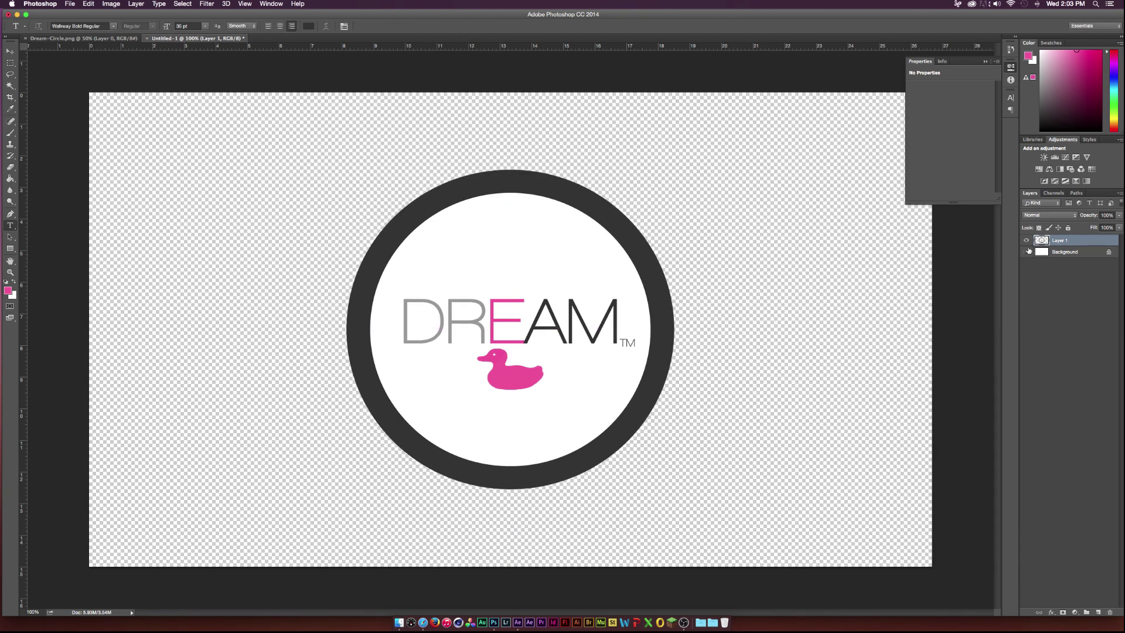
click(70, 4)
click(88, 97)
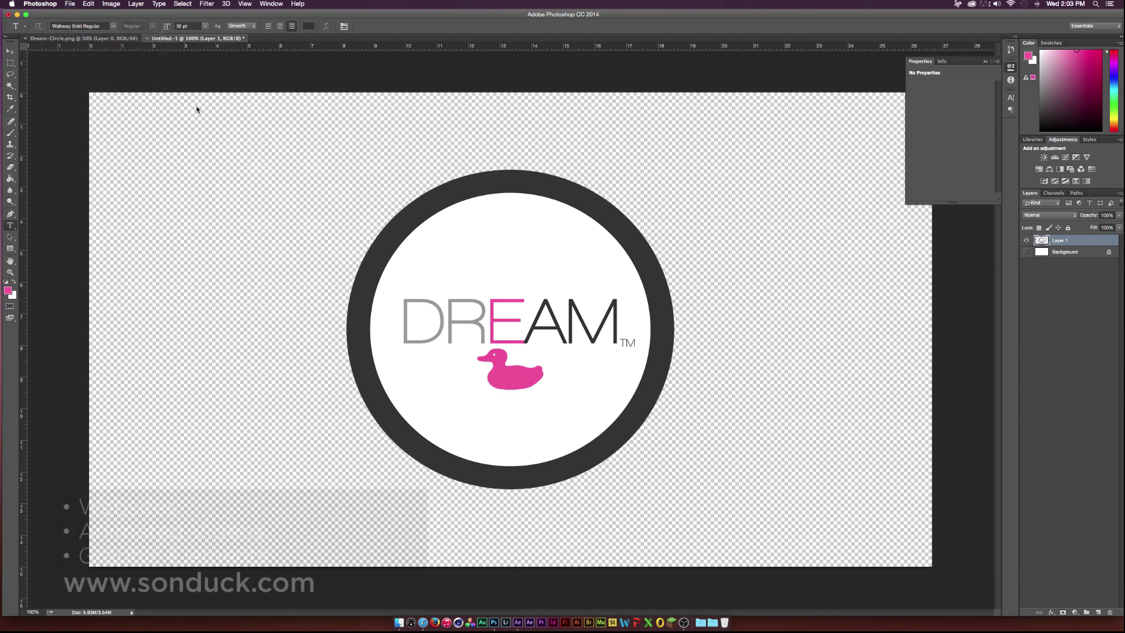
click(557, 138)
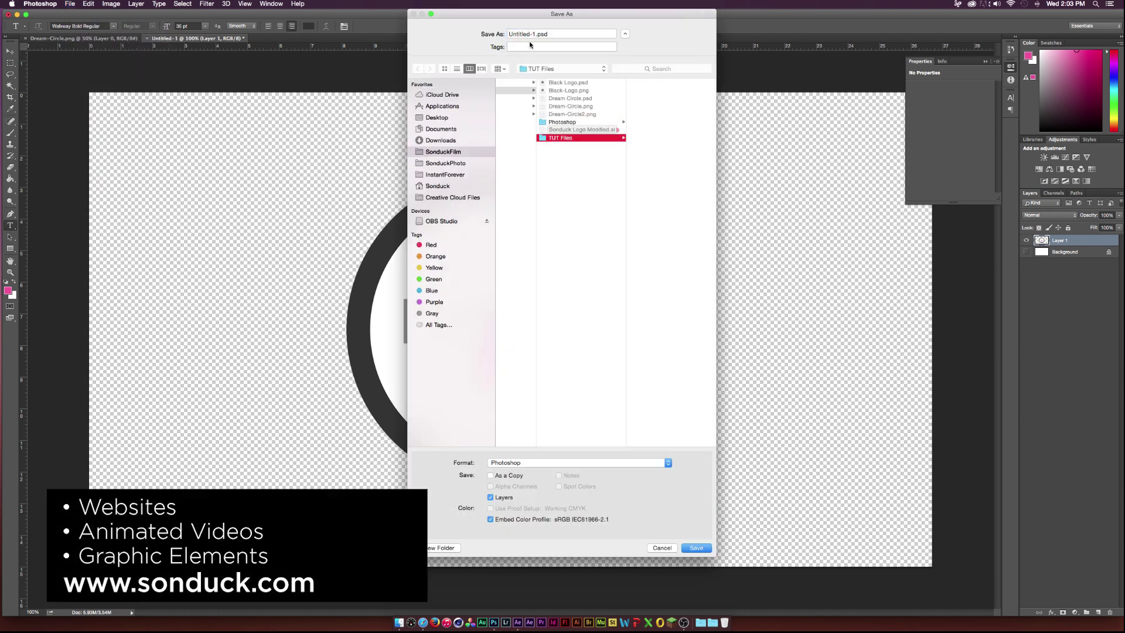
drag(533, 34, 496, 33)
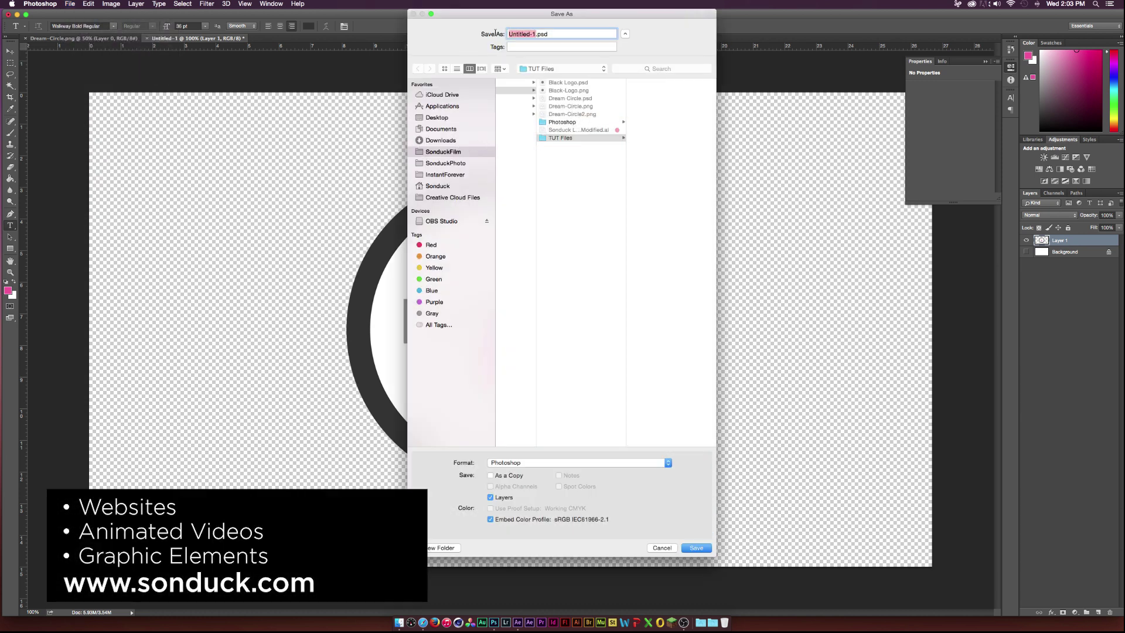
text(Texture)
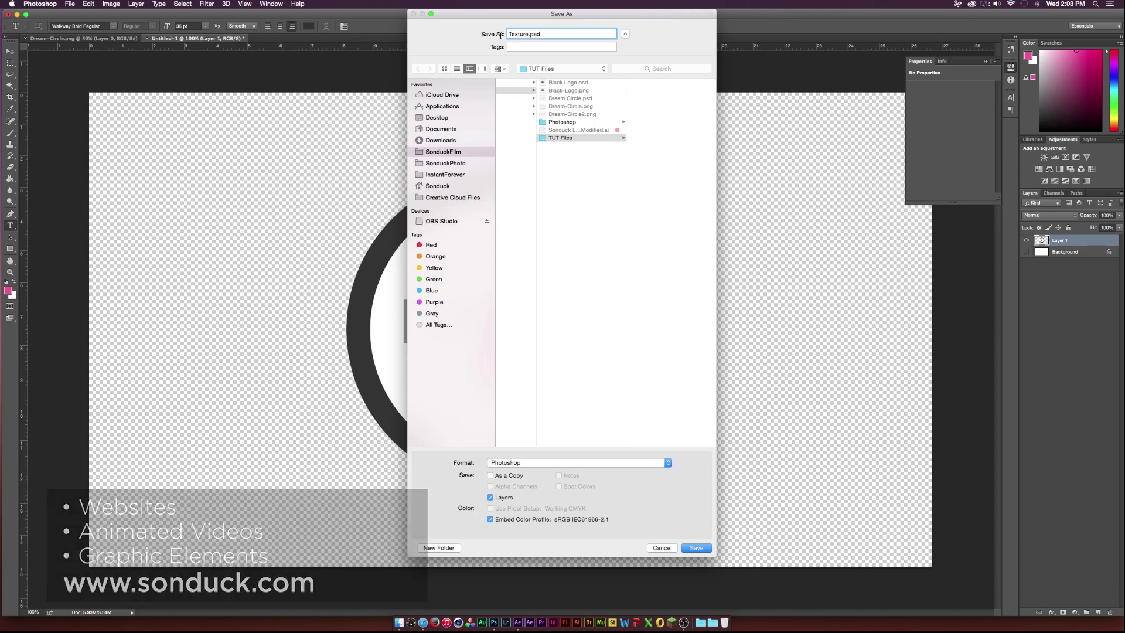
click(696, 548)
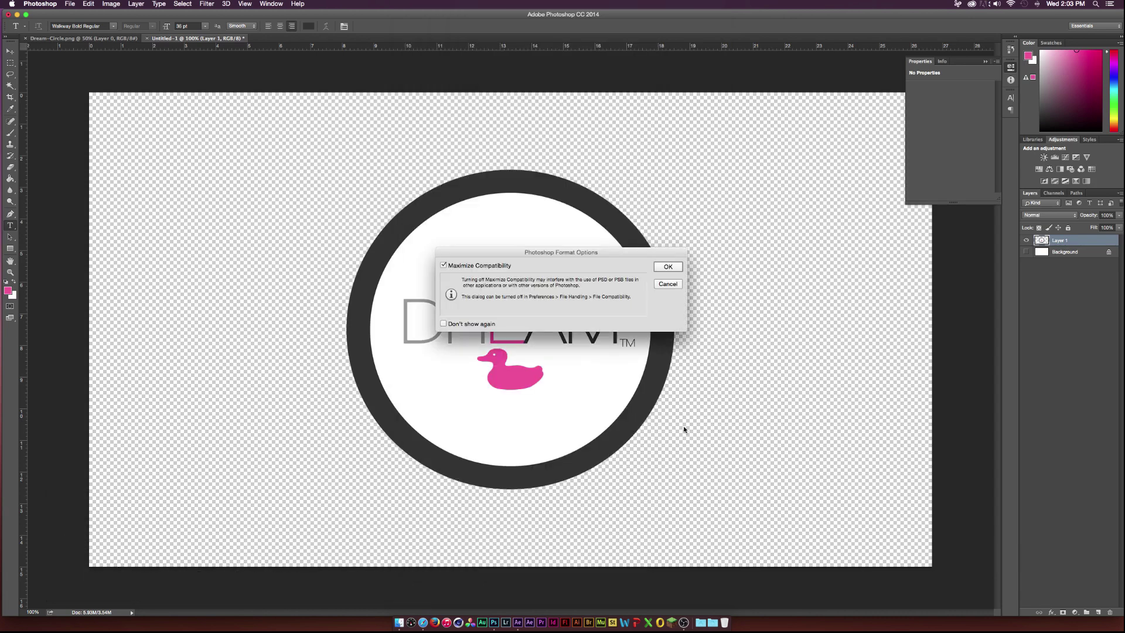
click(656, 266)
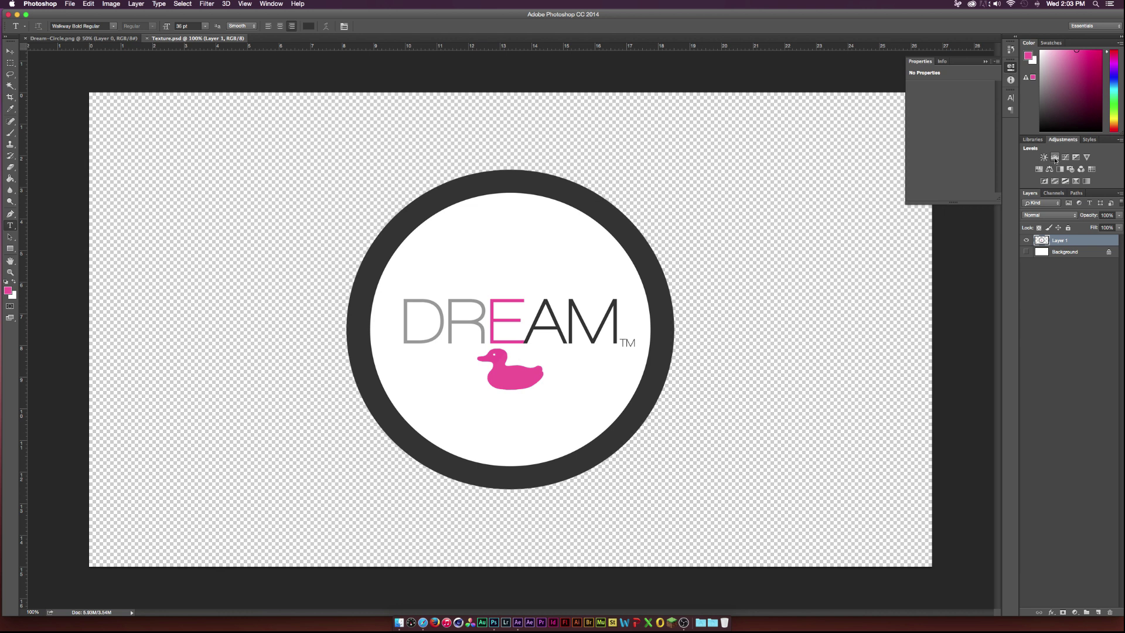
Add a Levels layer with output white at 0 to blacken the logo, then save as mask.psd
click(1055, 158)
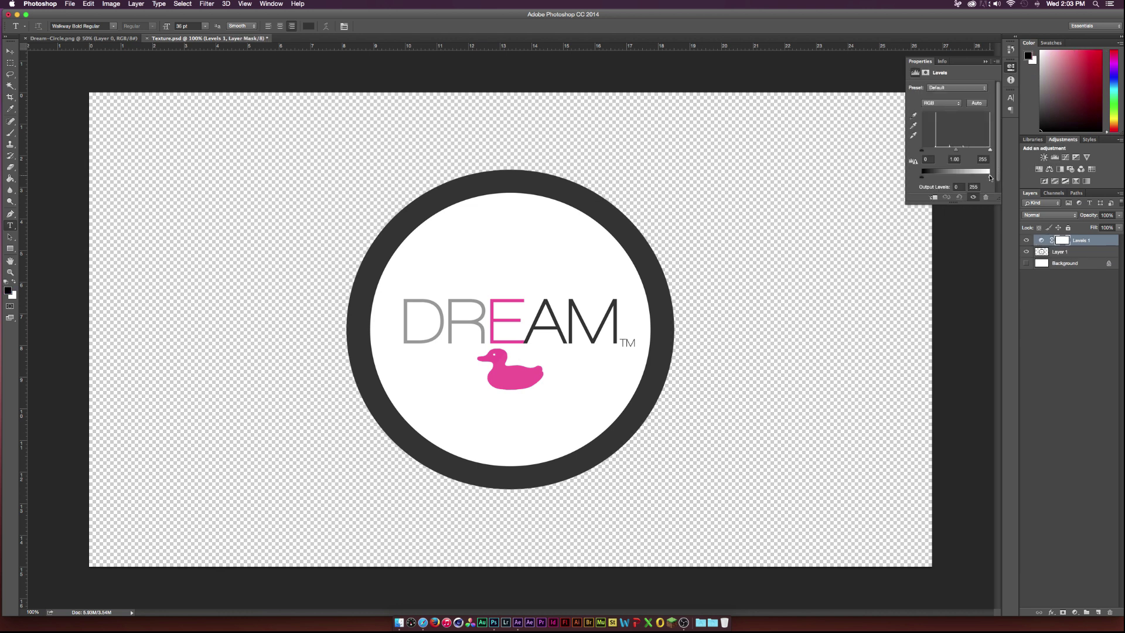
drag(990, 178, 902, 180)
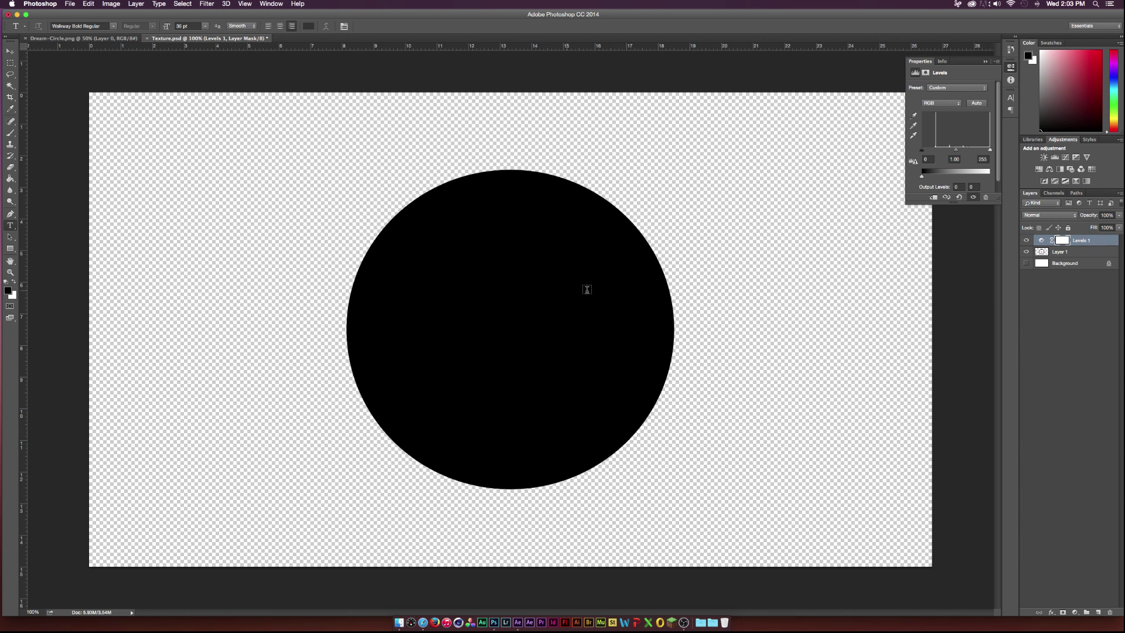
click(70, 3)
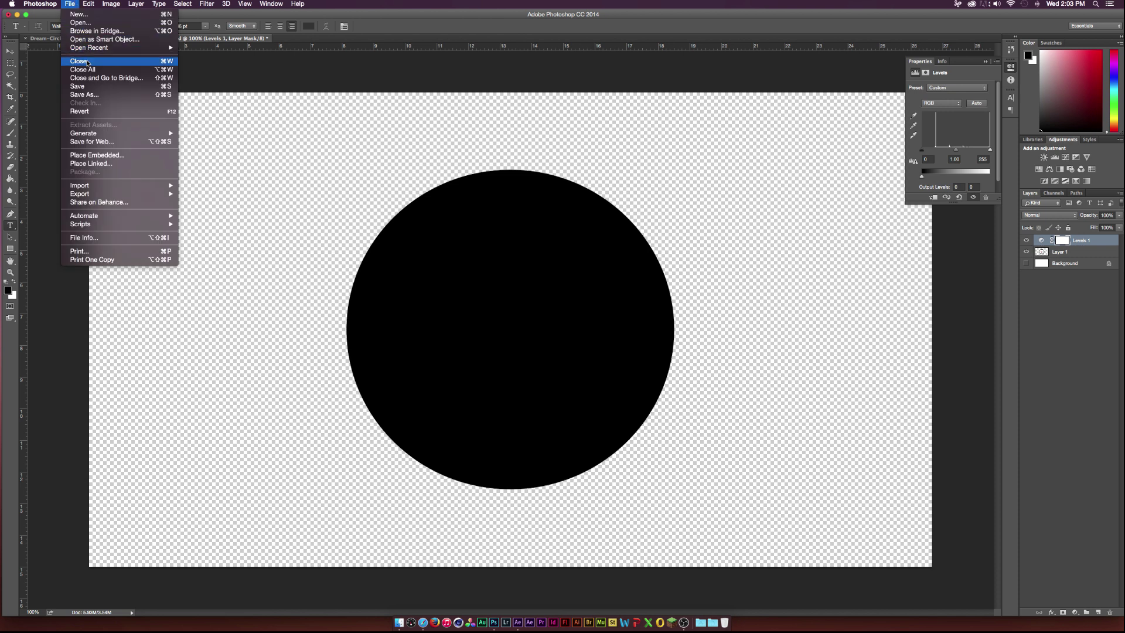
click(94, 94)
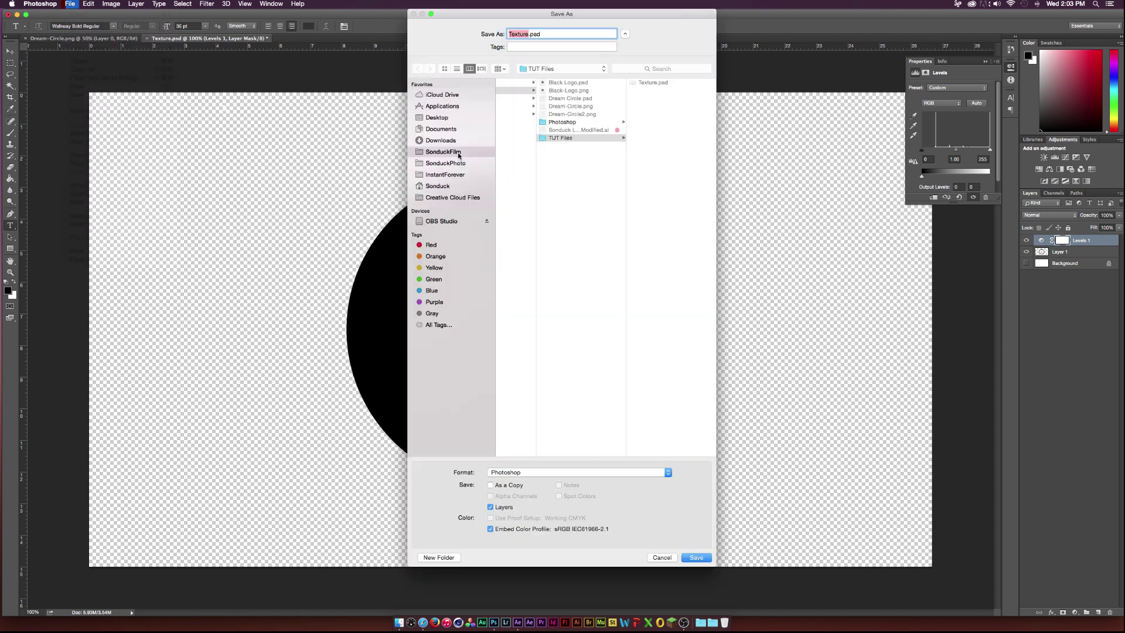
text(mask)
key(Return)
click(668, 266)
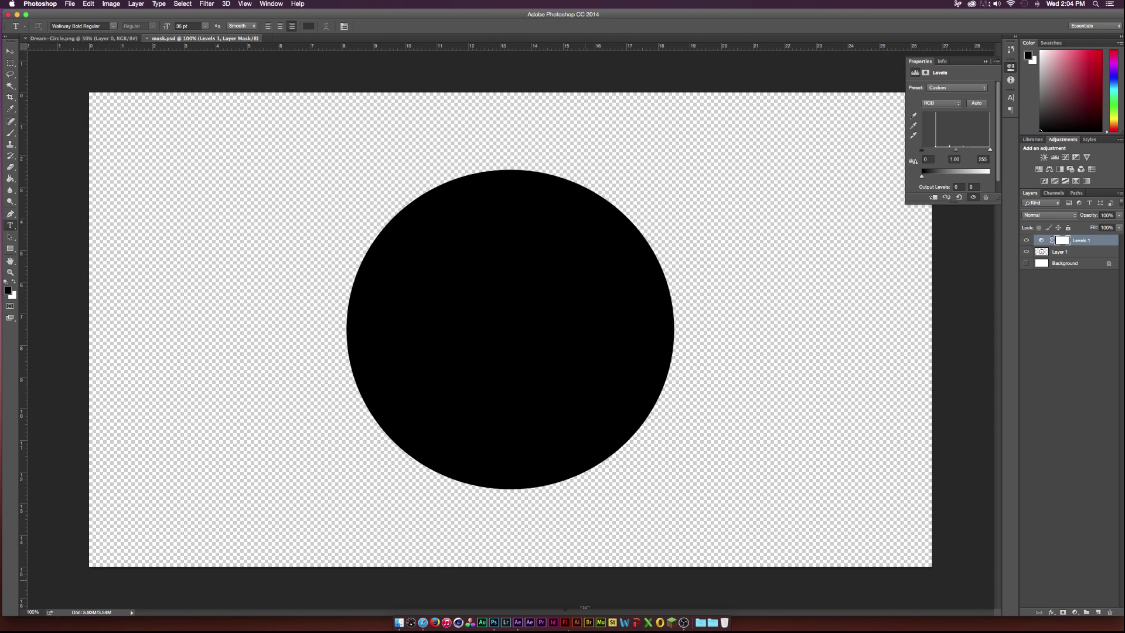
In After Effects, create a new 1920 × 1080 composition named TUT
click(517, 623)
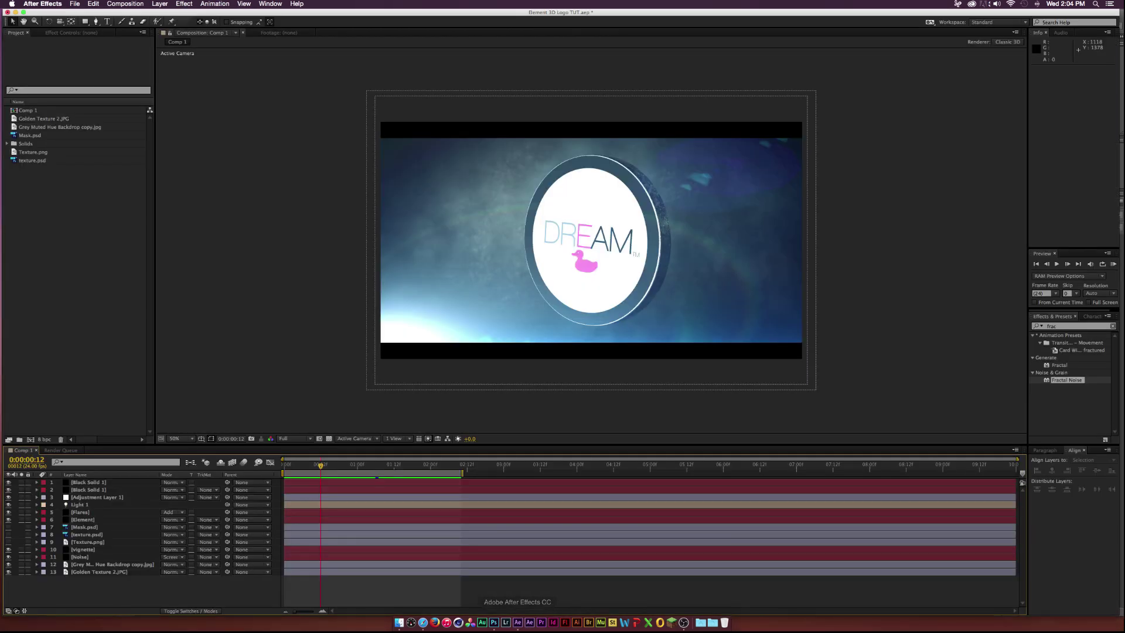
click(31, 440)
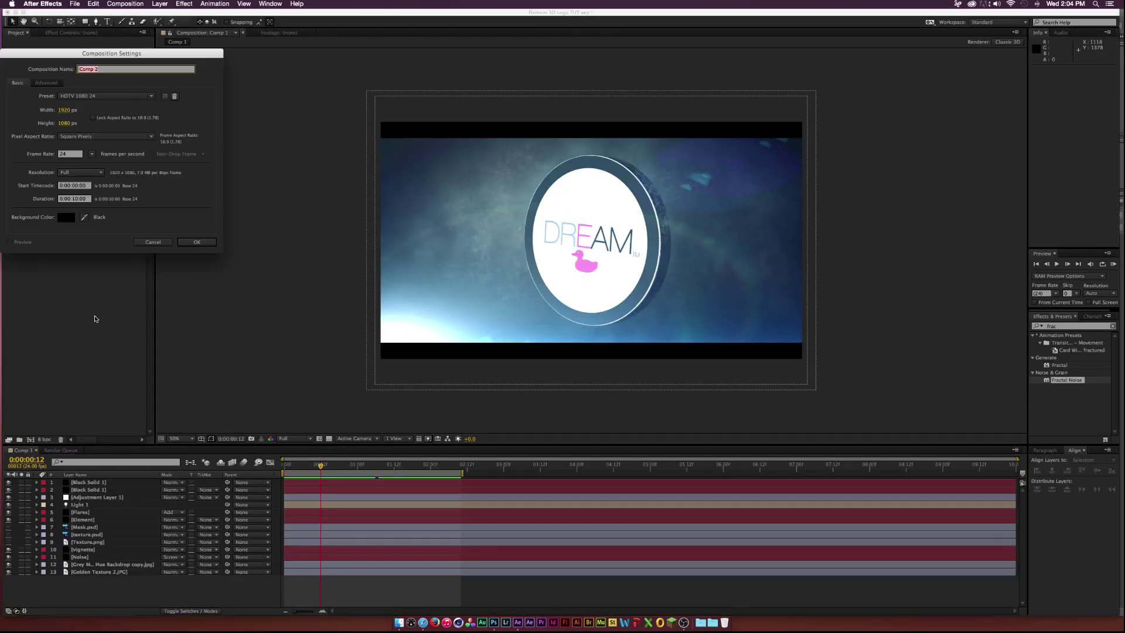
text(TUT)
key(Tab)
click(185, 241)
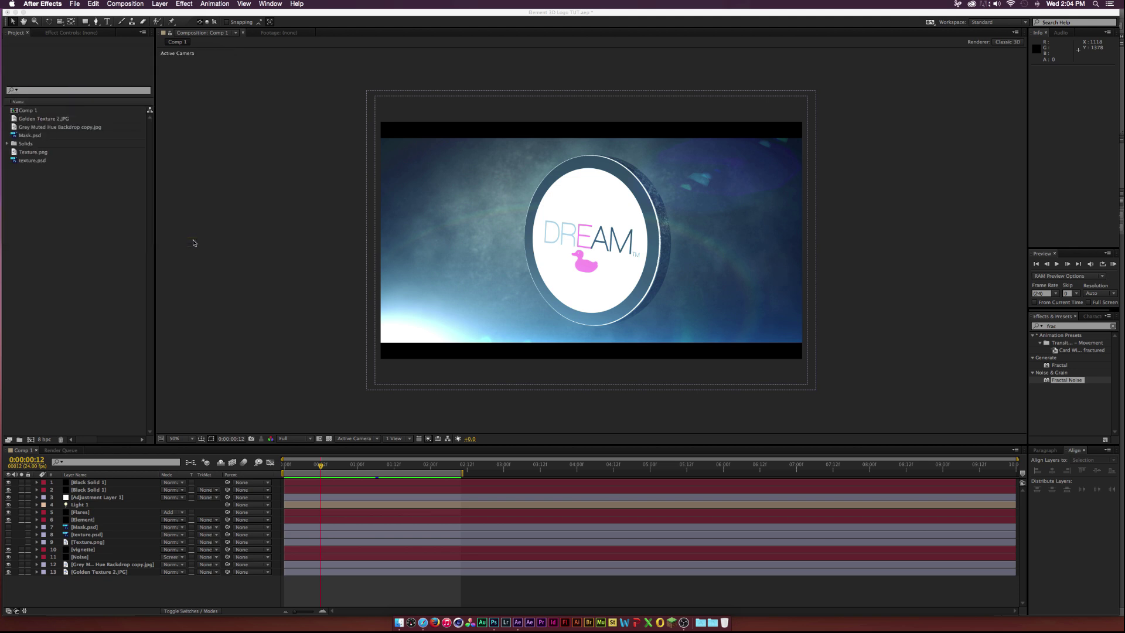
Drag mask.psd and Texture.psd from the TUT Files folder into After Effects
key(super+Tab)
drag(376, 193, 367, 185)
drag(435, 202, 166, 530)
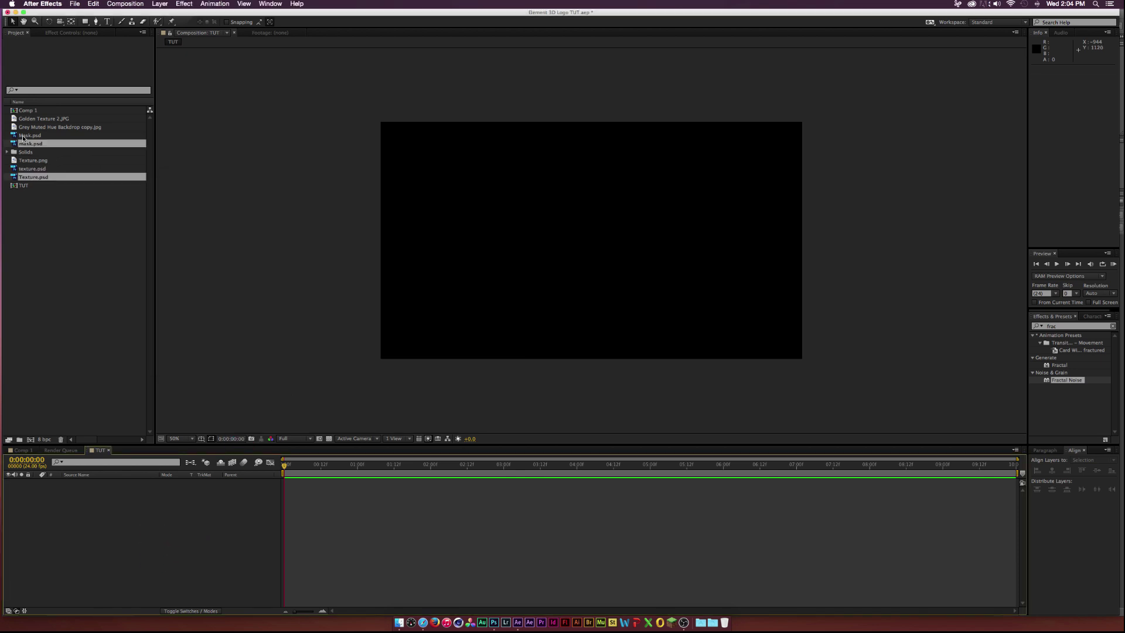
Add mask.psd and Texture.psd as TUT layers, hide Texture.psd, and select the mask layer
drag(26, 143, 91, 482)
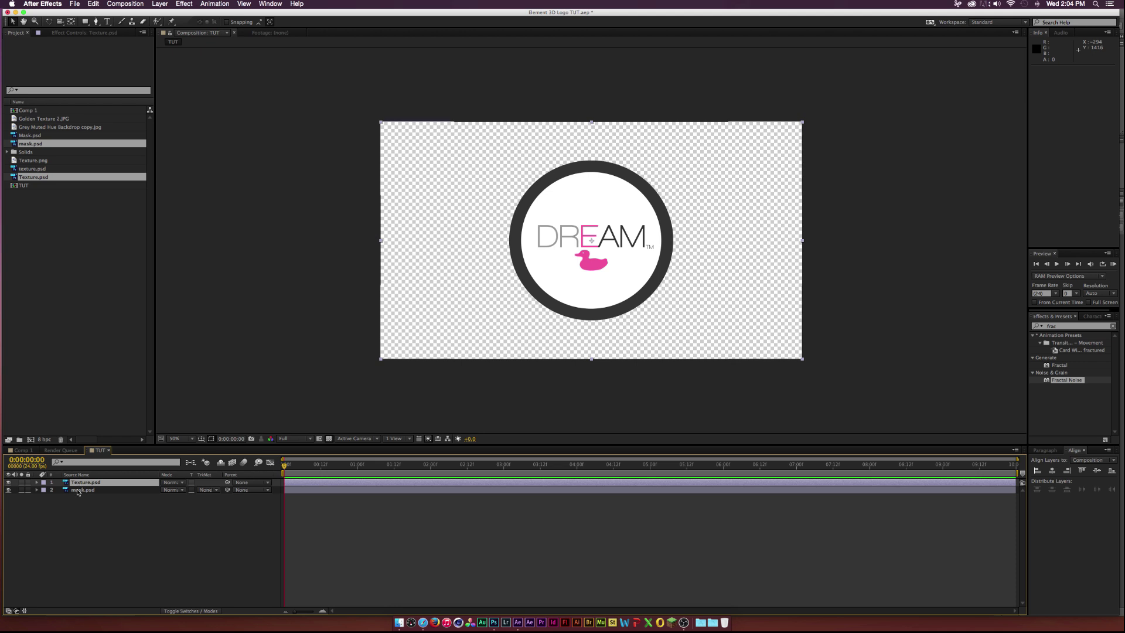
click(93, 491)
key(super+alt+shift+v)
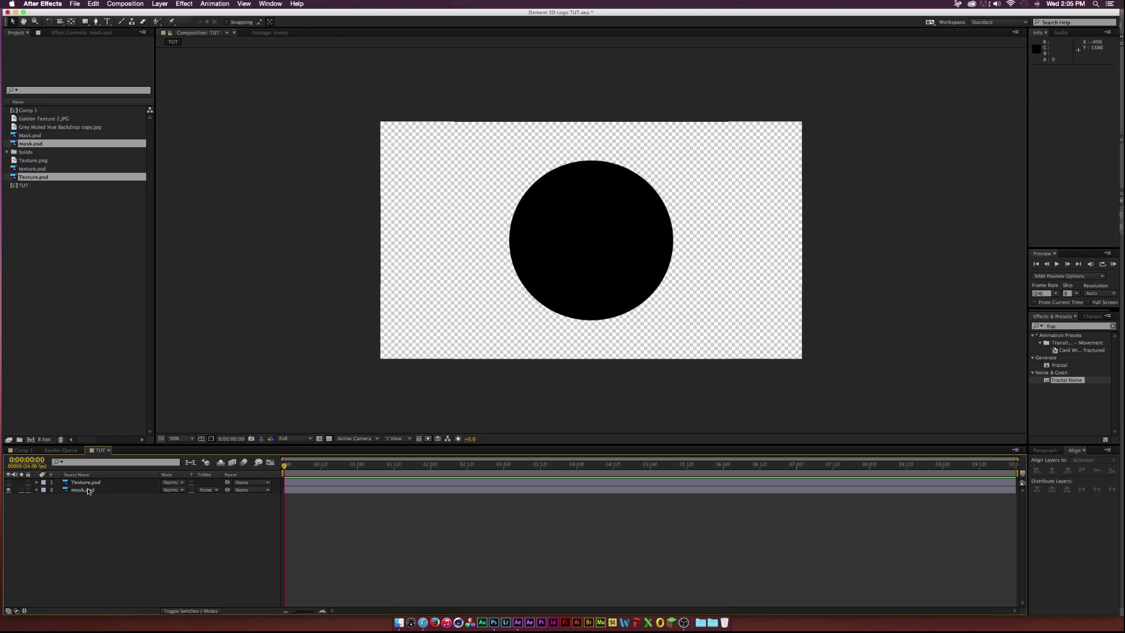
Auto-trace the black circle on mask.psd with 1 px tolerance, then deselect the layer
click(160, 4)
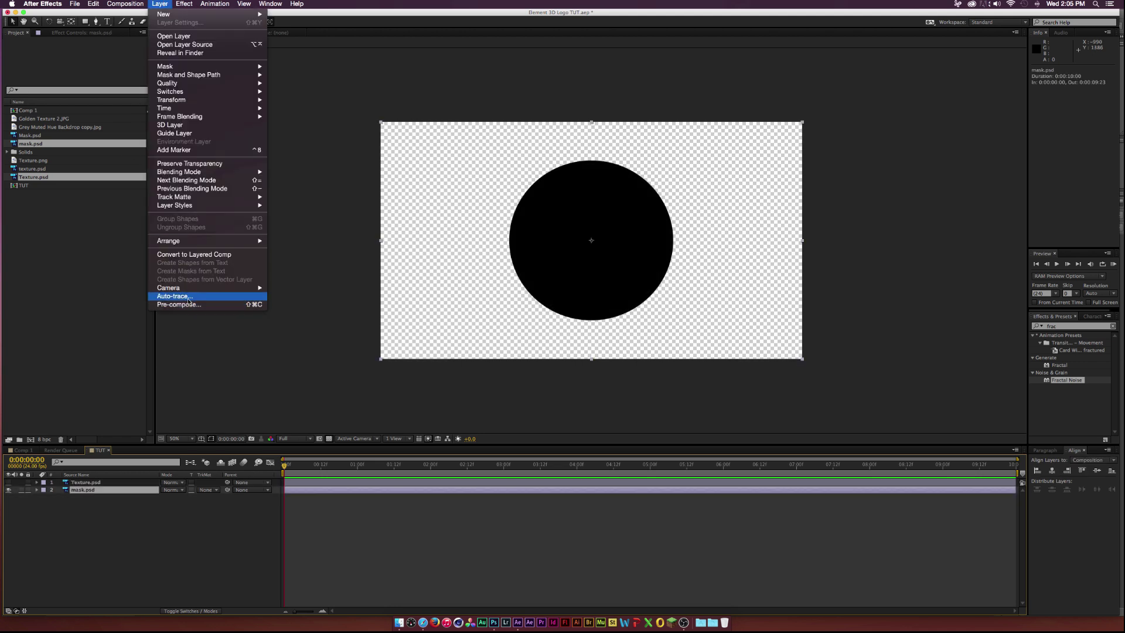
click(189, 297)
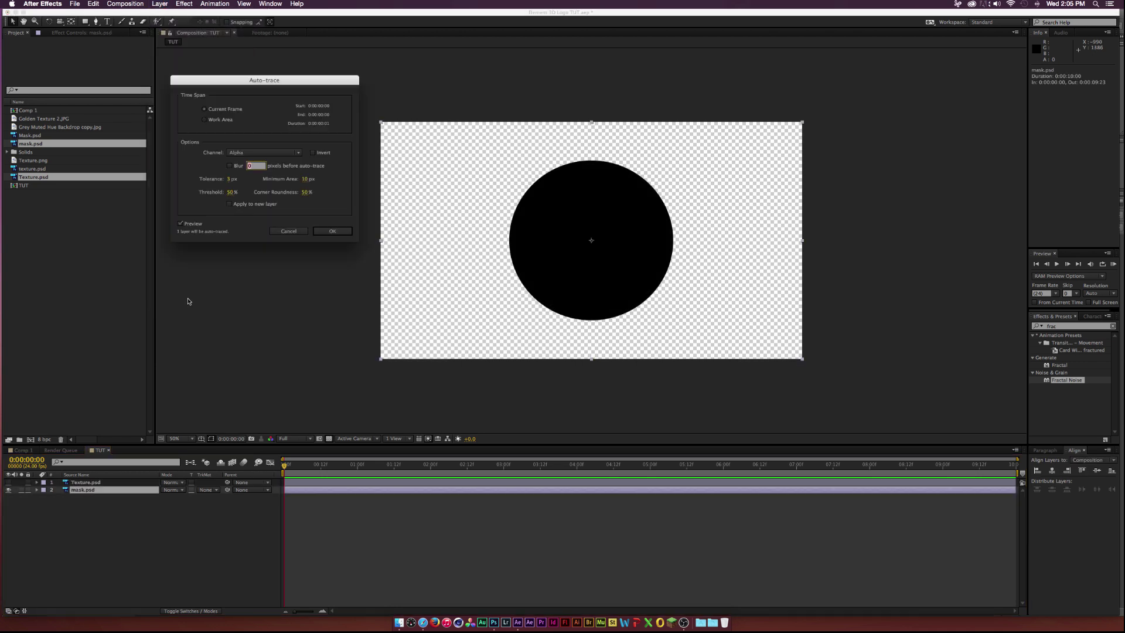
click(230, 179)
text(1)
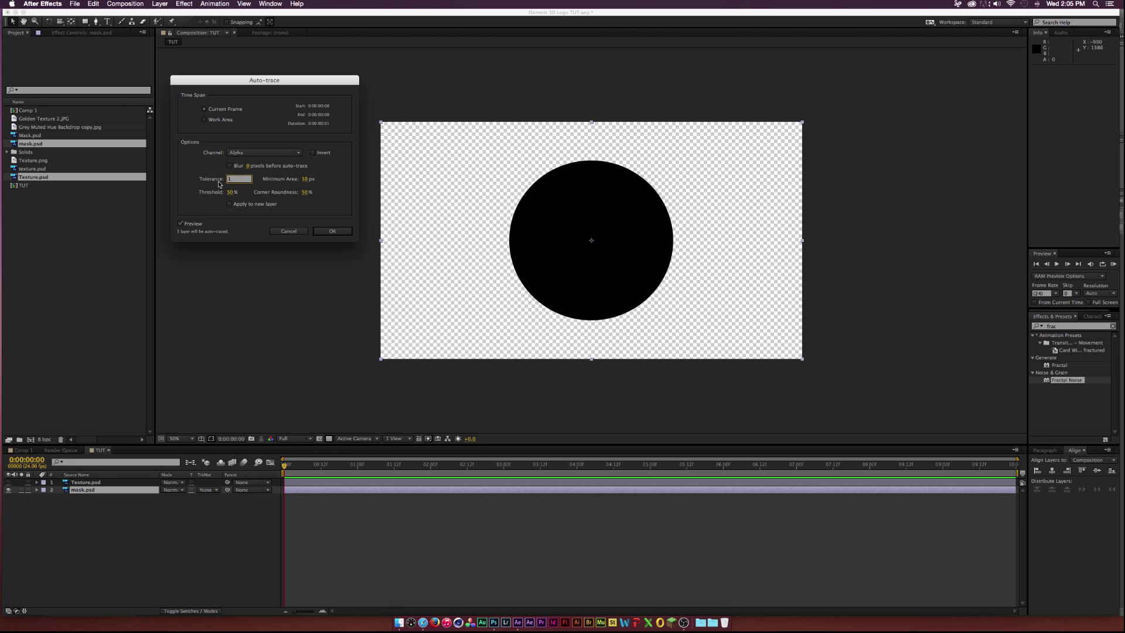
key(Return)
click(229, 179)
click(330, 233)
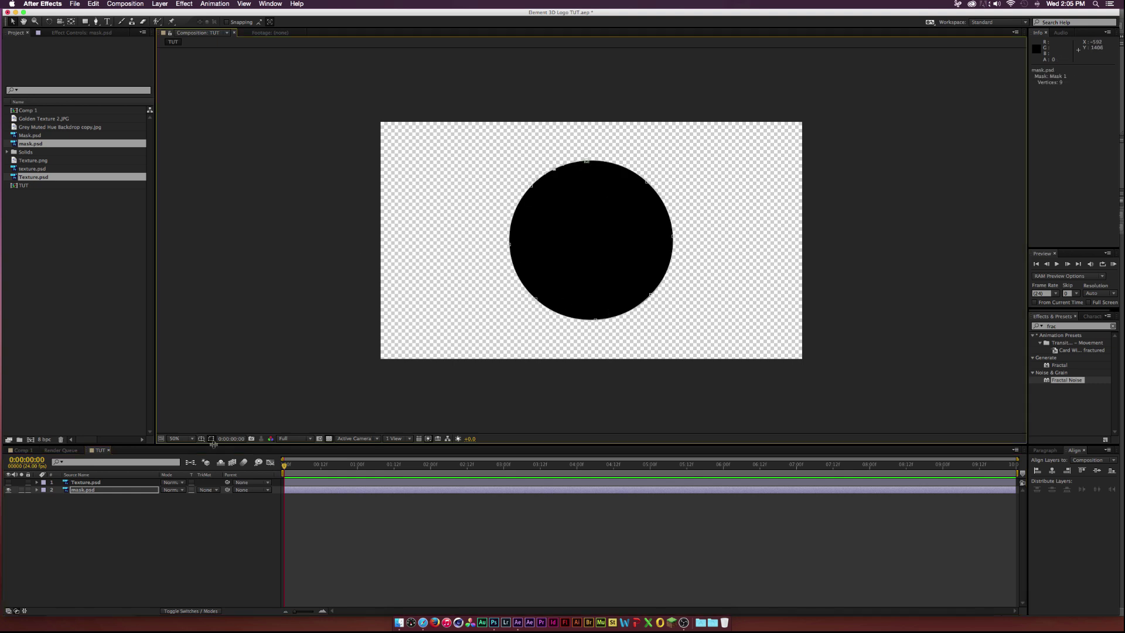
click(93, 516)
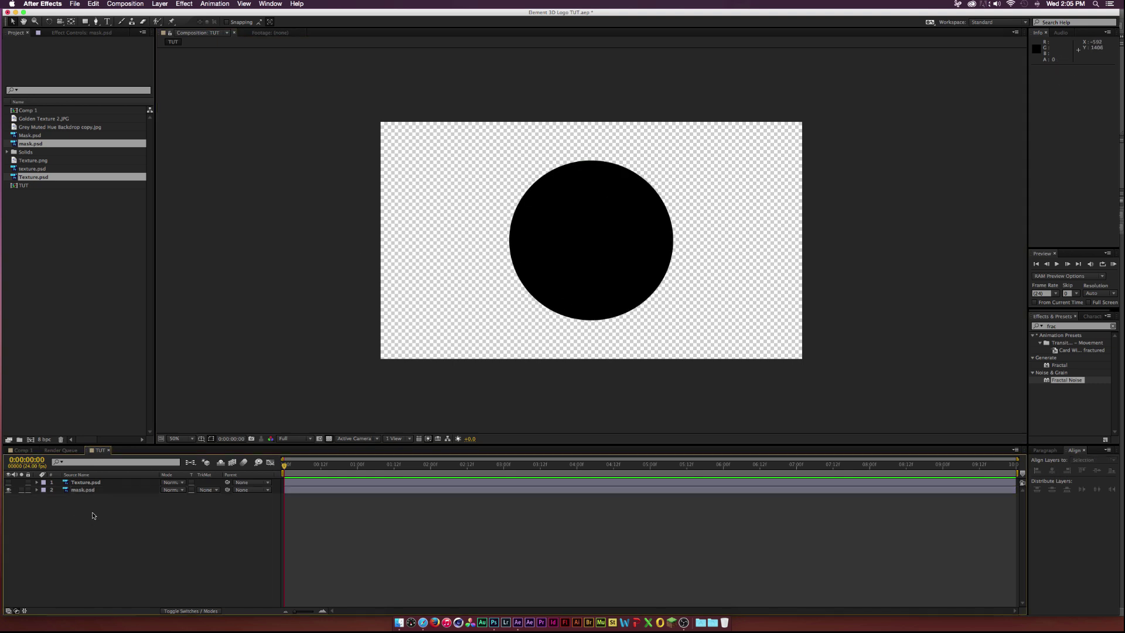
Hide the mask layer and create a new solid named Element
click(8, 490)
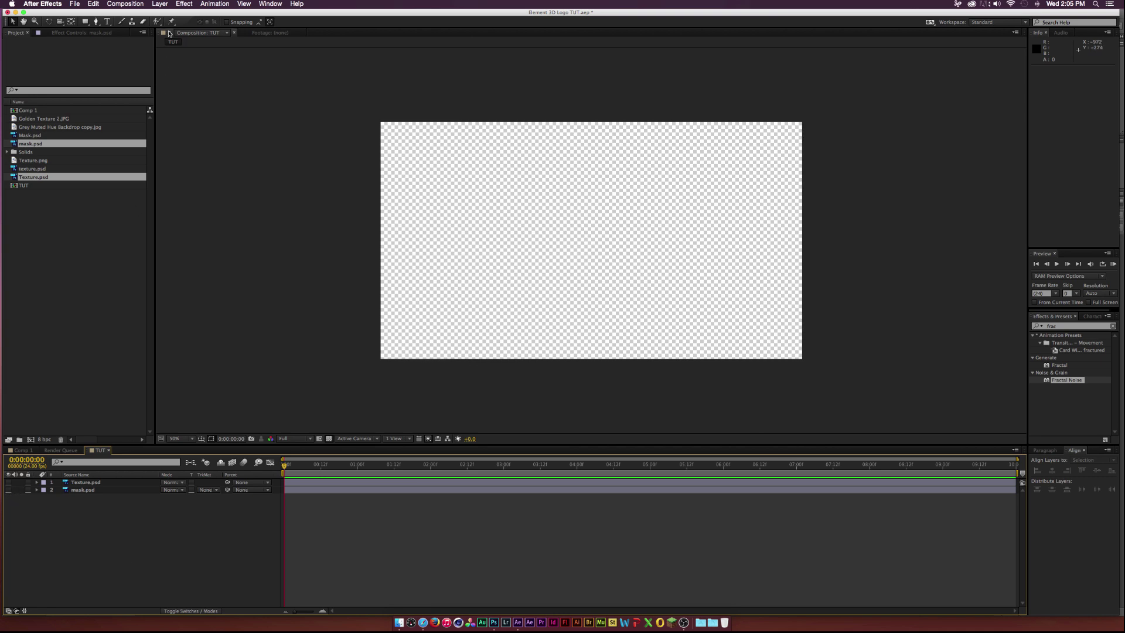
click(160, 4)
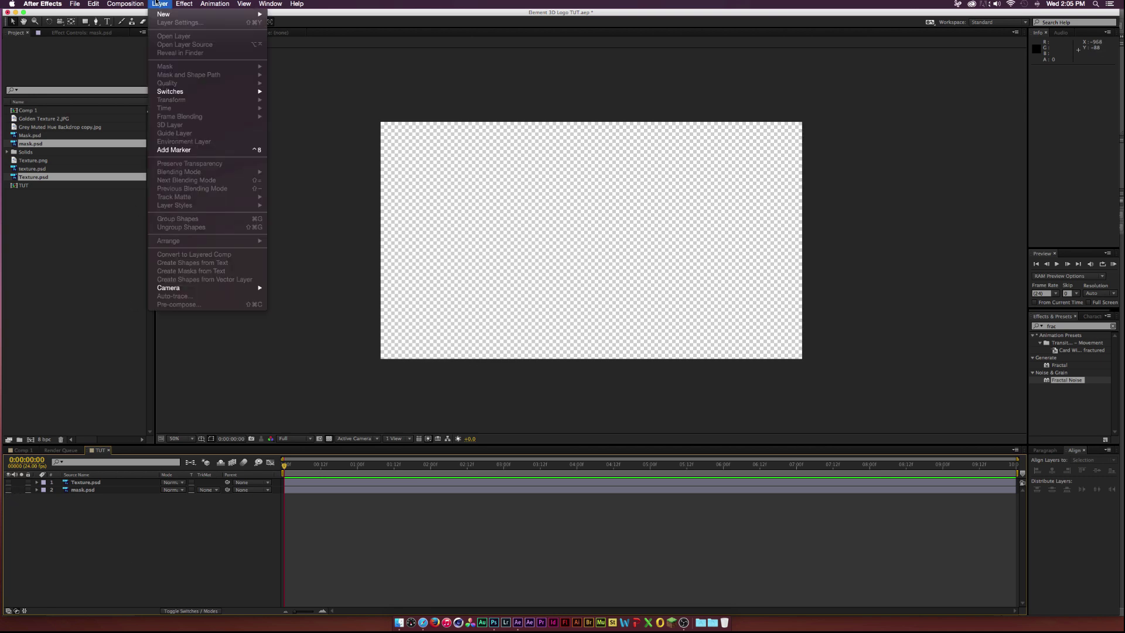
mouse_move(176, 15)
click(295, 28)
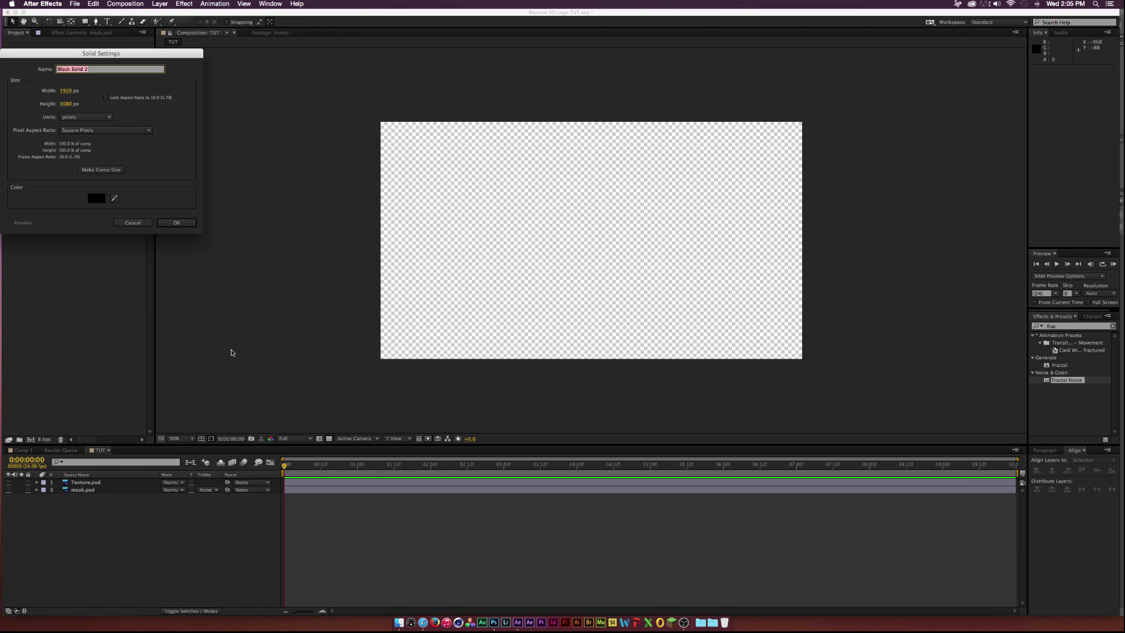
text(Element)
key(Return)
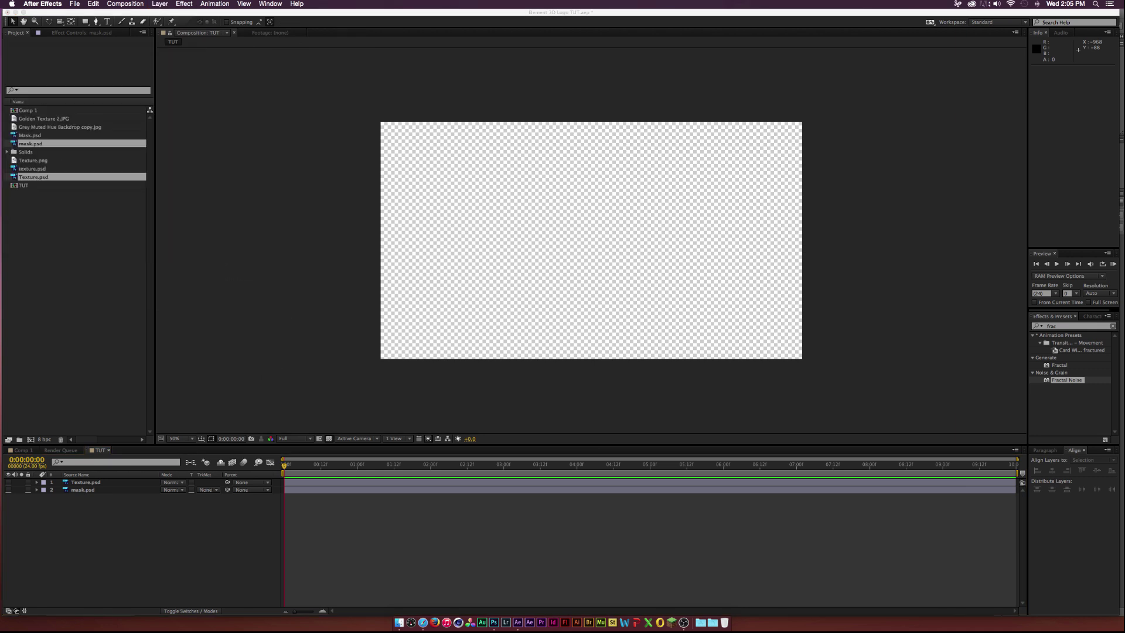
Apply the Video Copilot Element effect and expand its Custom Layers and Text and Masks groups
click(184, 4)
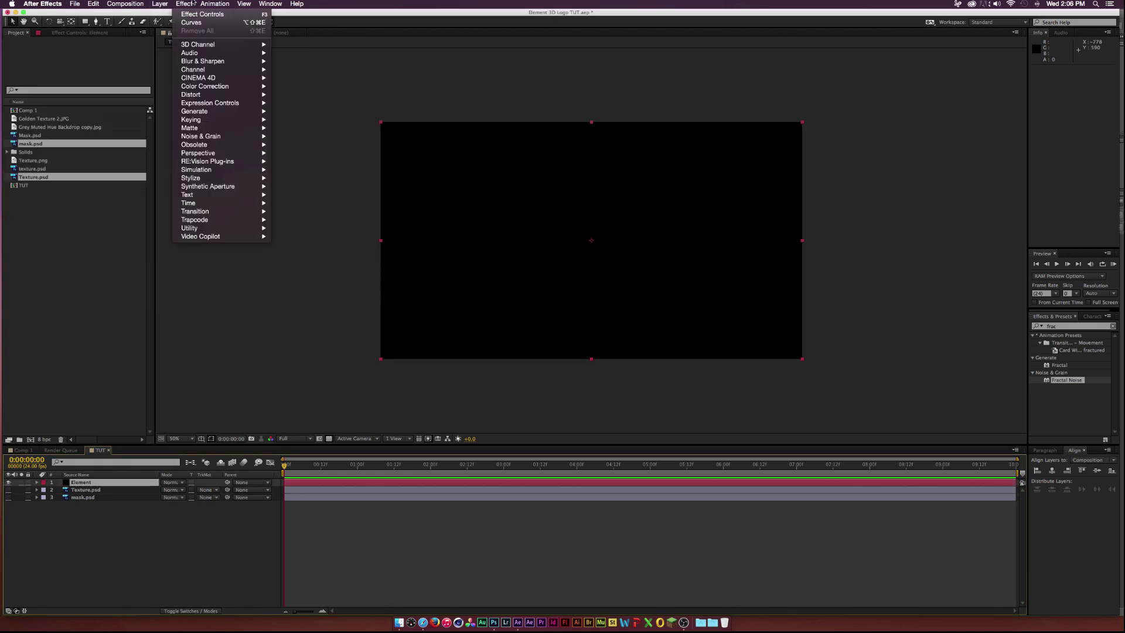
mouse_move(234, 237)
click(293, 237)
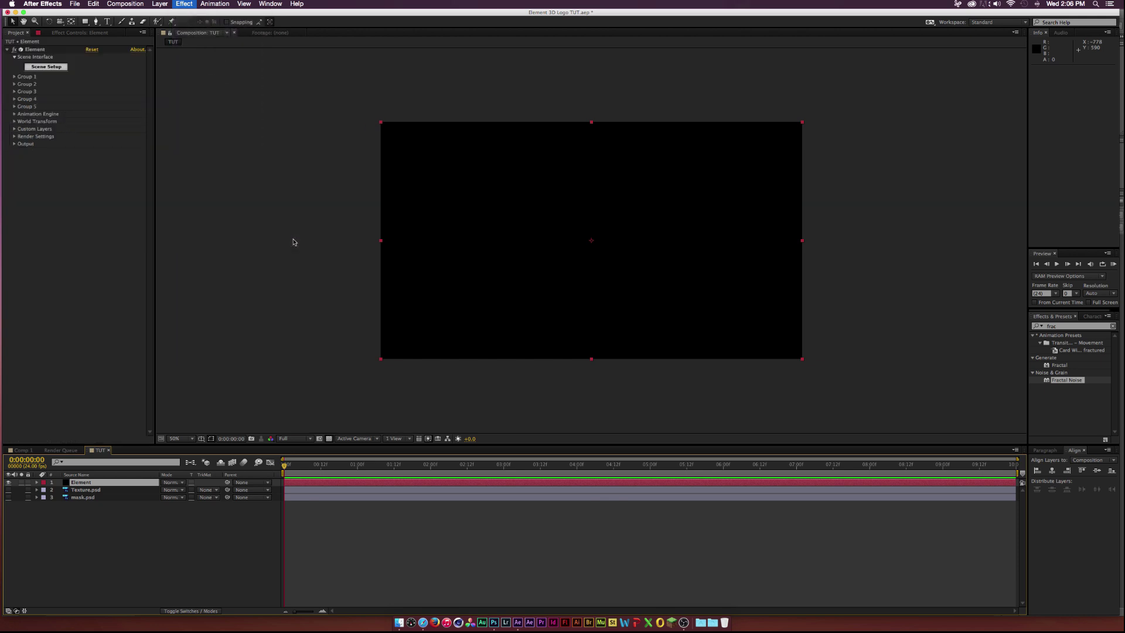
click(14, 129)
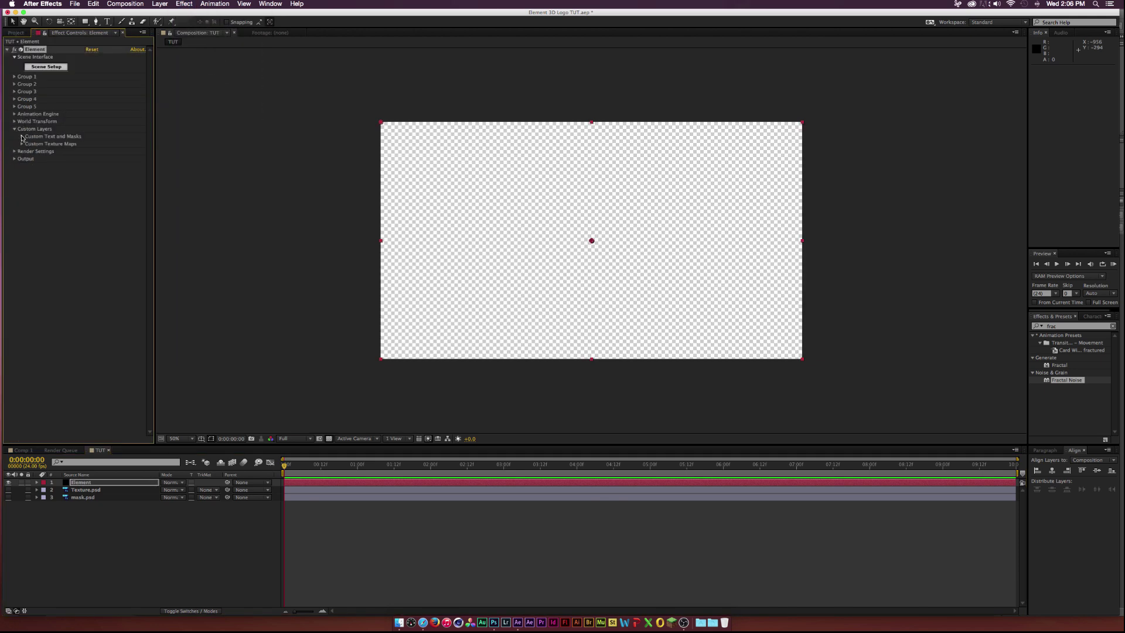
click(21, 137)
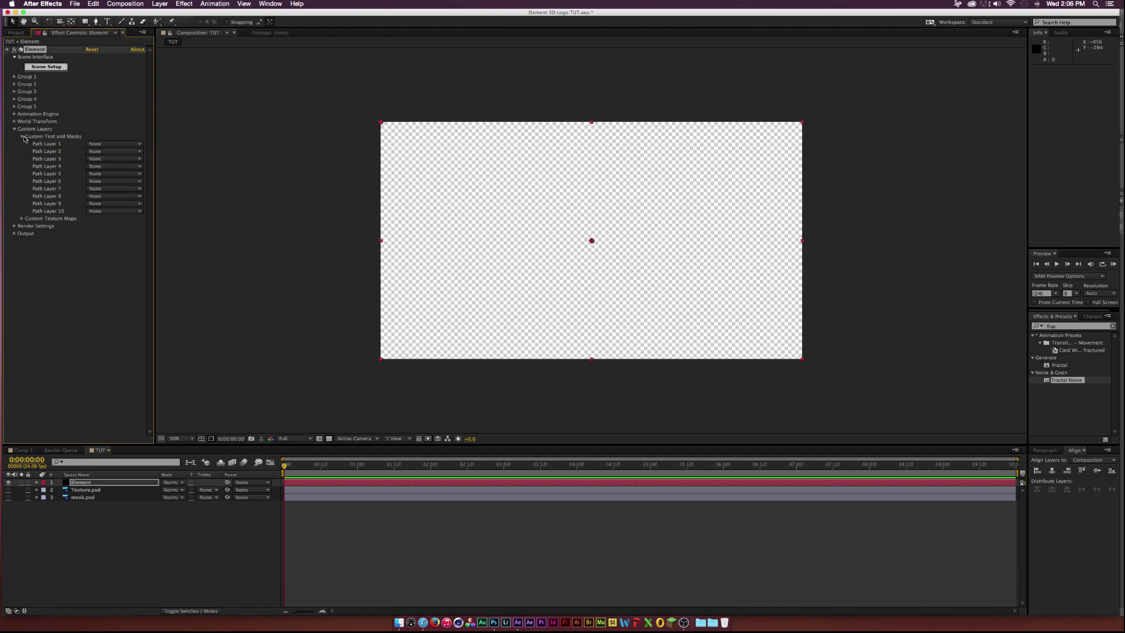
Set Path Layer 1 to mask.psd and texture Layer 1 to Texture.psd, then open Scene Setup
click(93, 144)
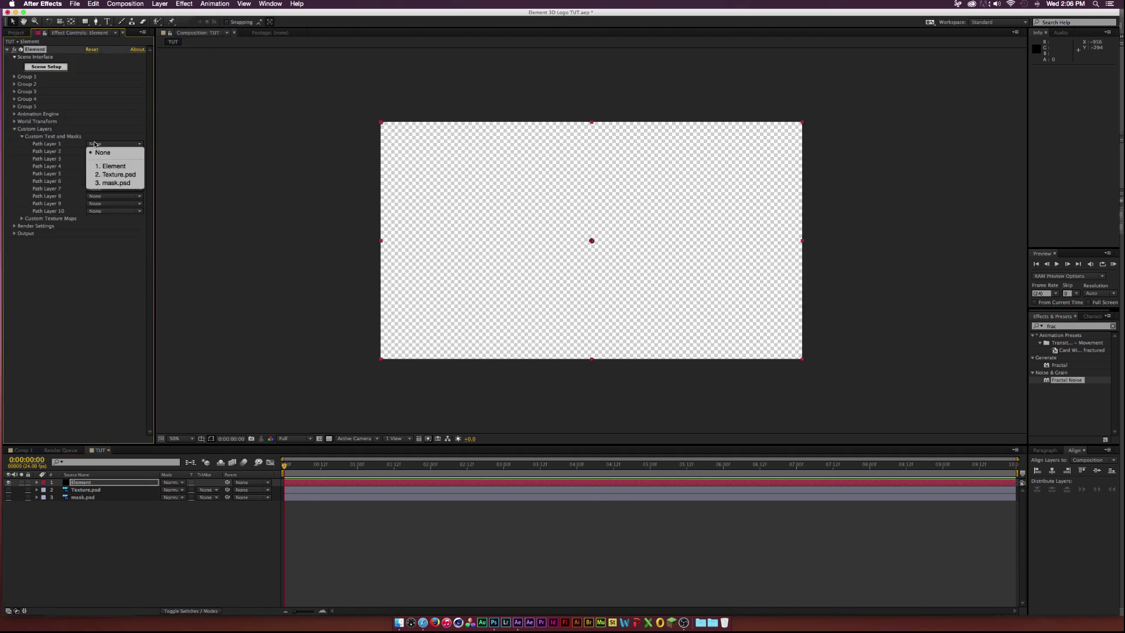
click(111, 184)
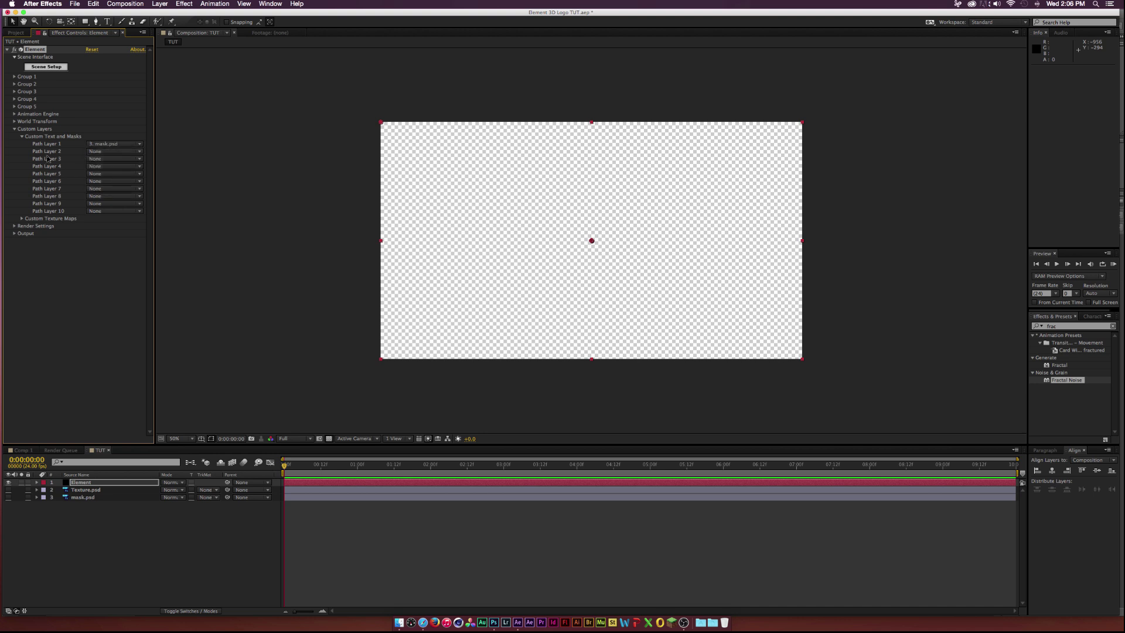
click(22, 219)
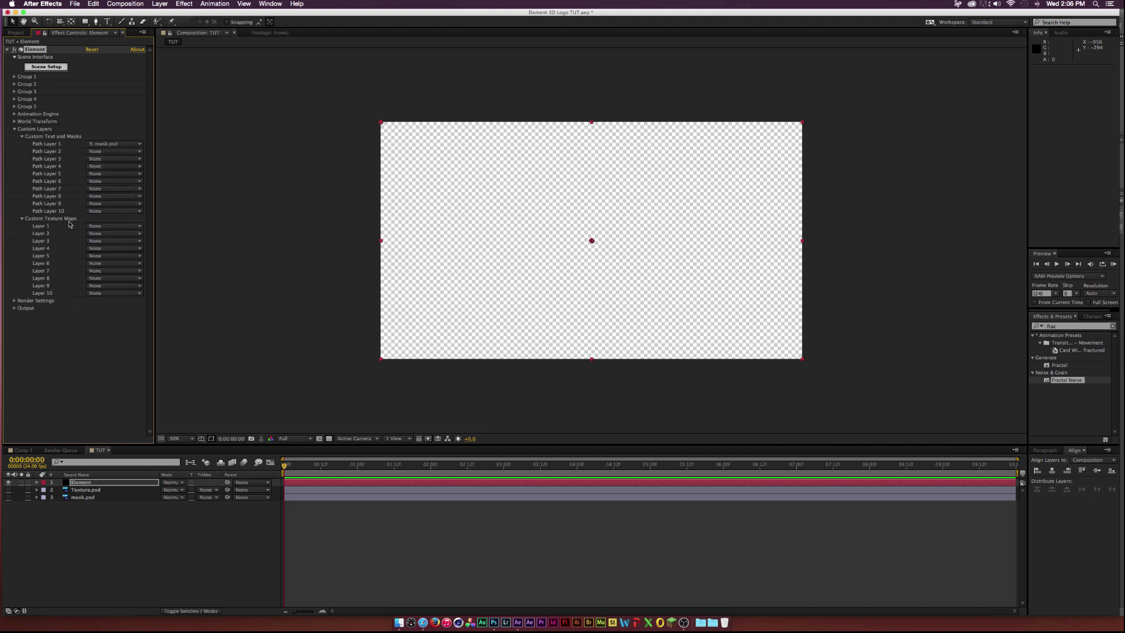
click(108, 227)
click(111, 258)
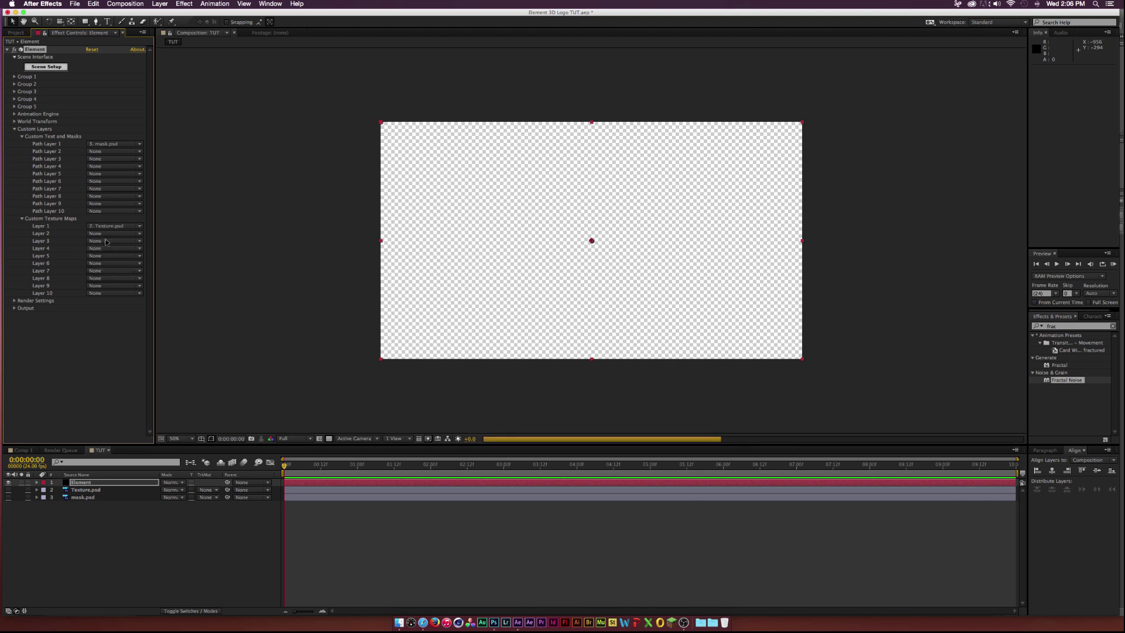
click(39, 67)
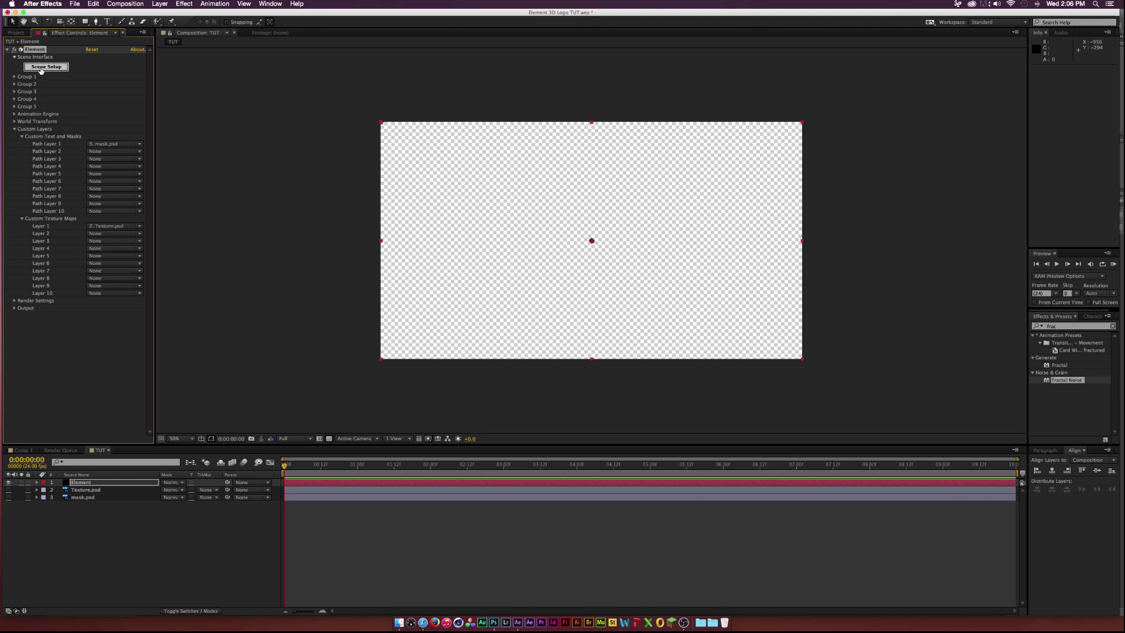
Extrude the circle into a 3D disc with Bevel Copies set to 2
click(213, 43)
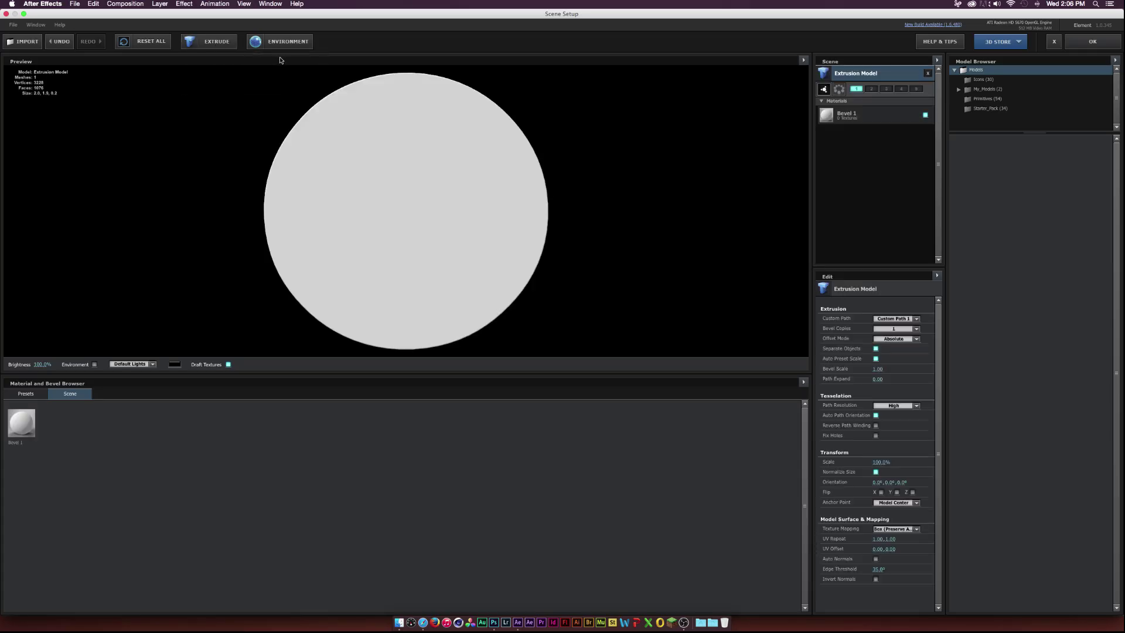
mouse_move(429, 184)
mouse_down()
mouse_move(389, 184)
mouse_move(430, 181)
mouse_up()
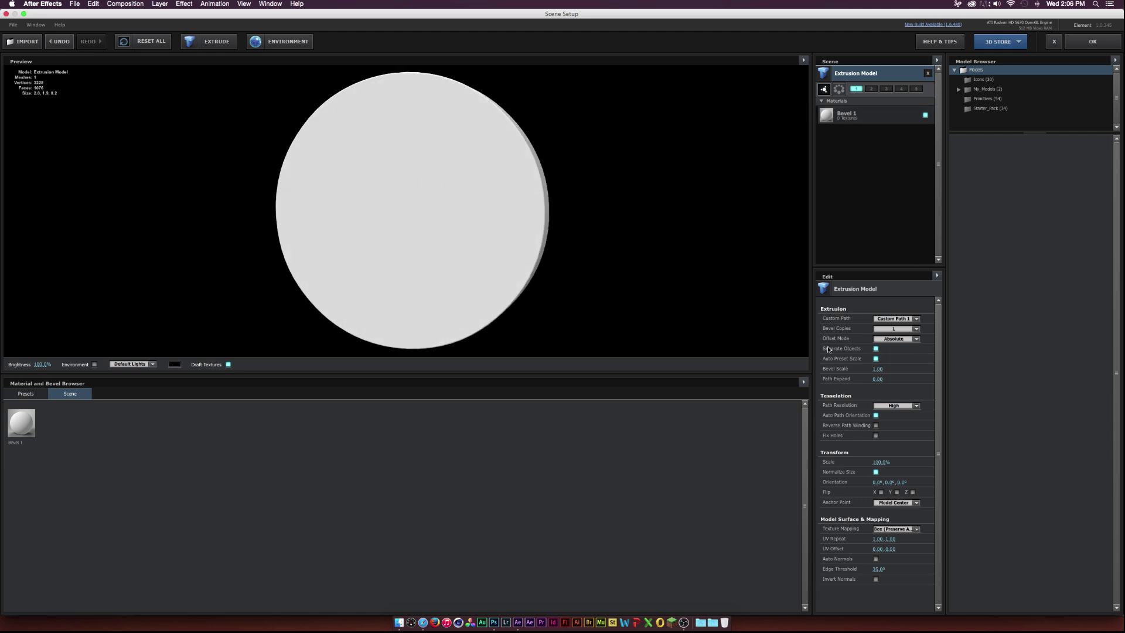
click(897, 329)
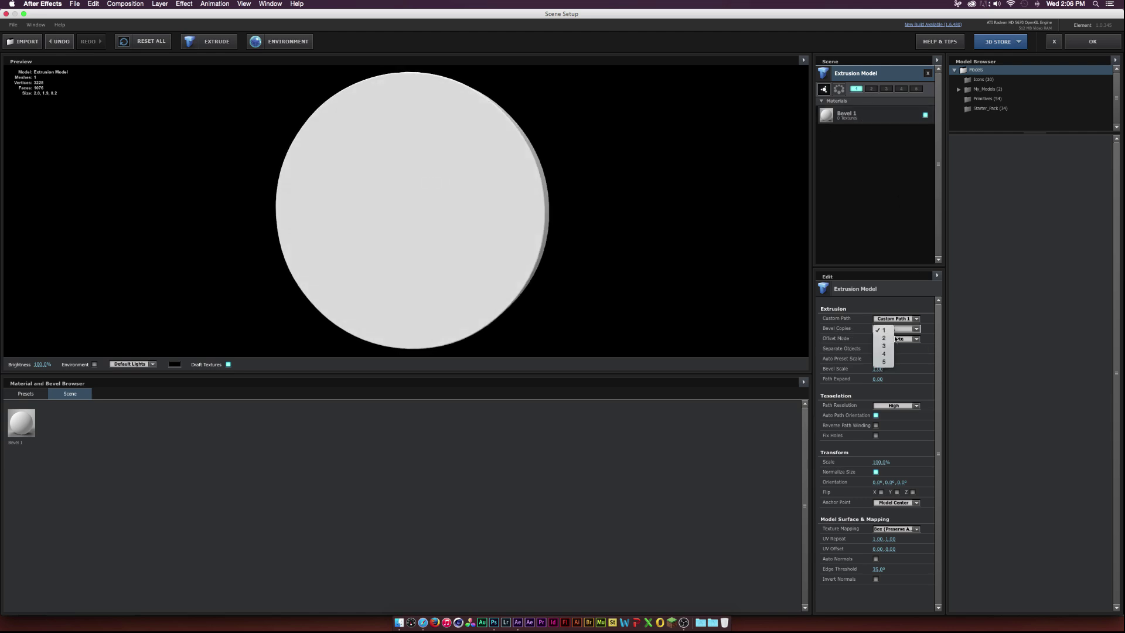
click(884, 339)
Assign Custom Layer 1 as Bevel 1's diffuse texture and enable Use Layer as UV
click(875, 110)
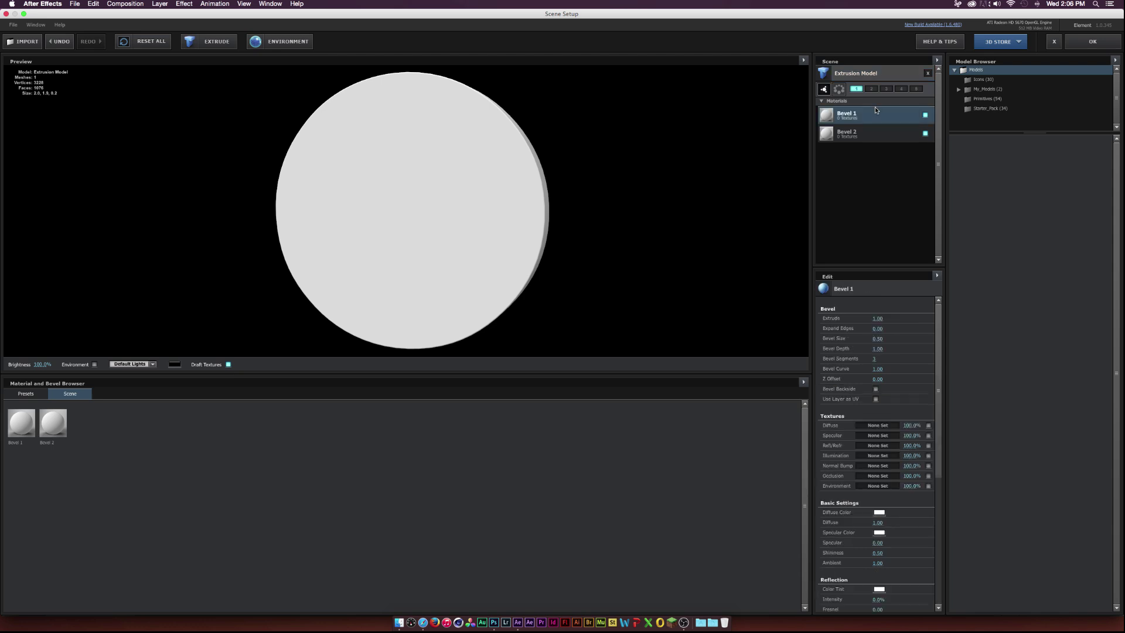
click(874, 426)
click(559, 157)
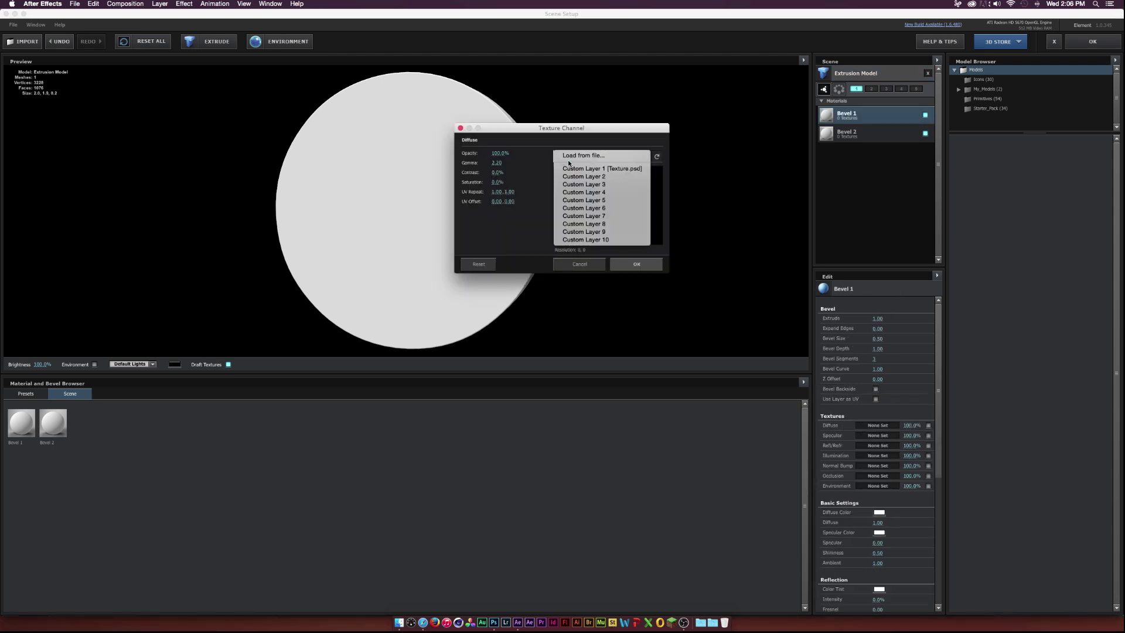
click(618, 168)
click(626, 265)
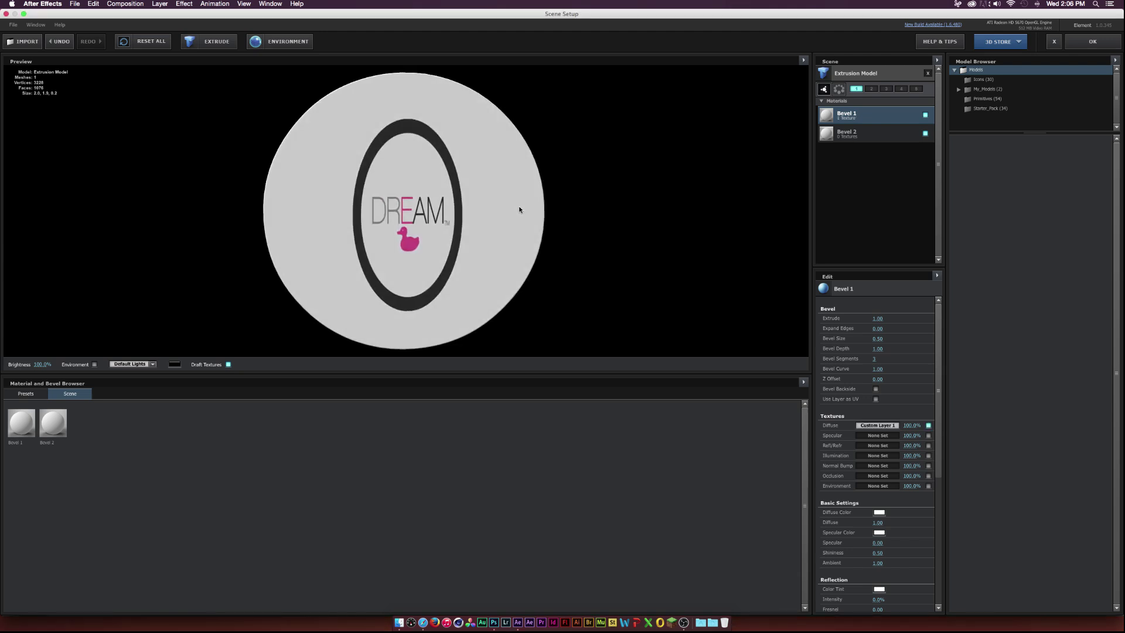
drag(519, 209, 498, 211)
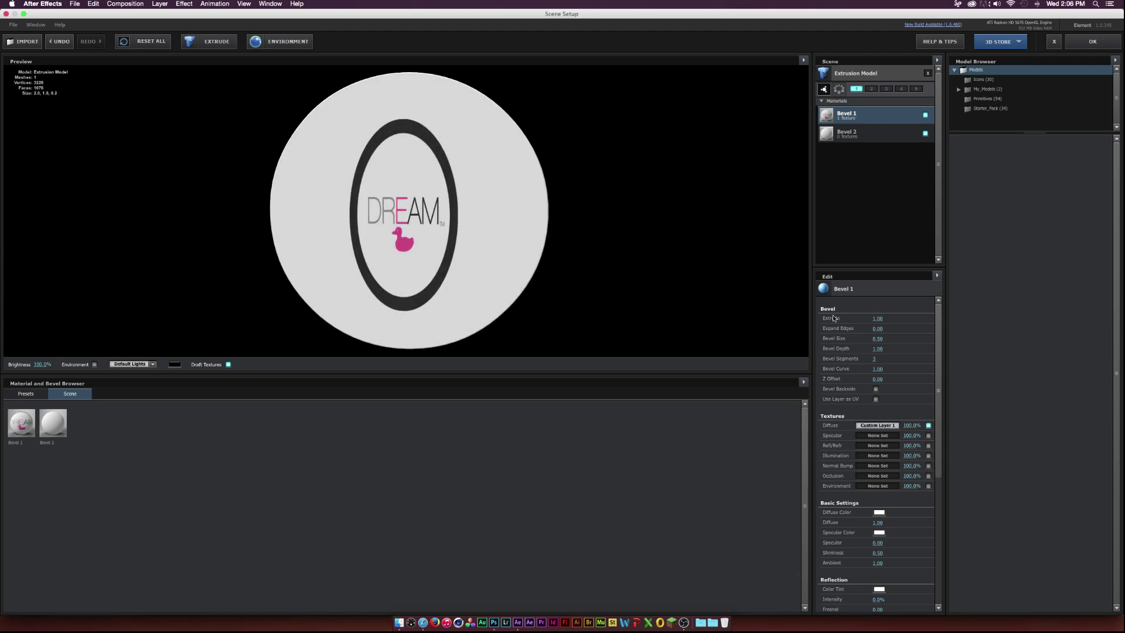
click(876, 399)
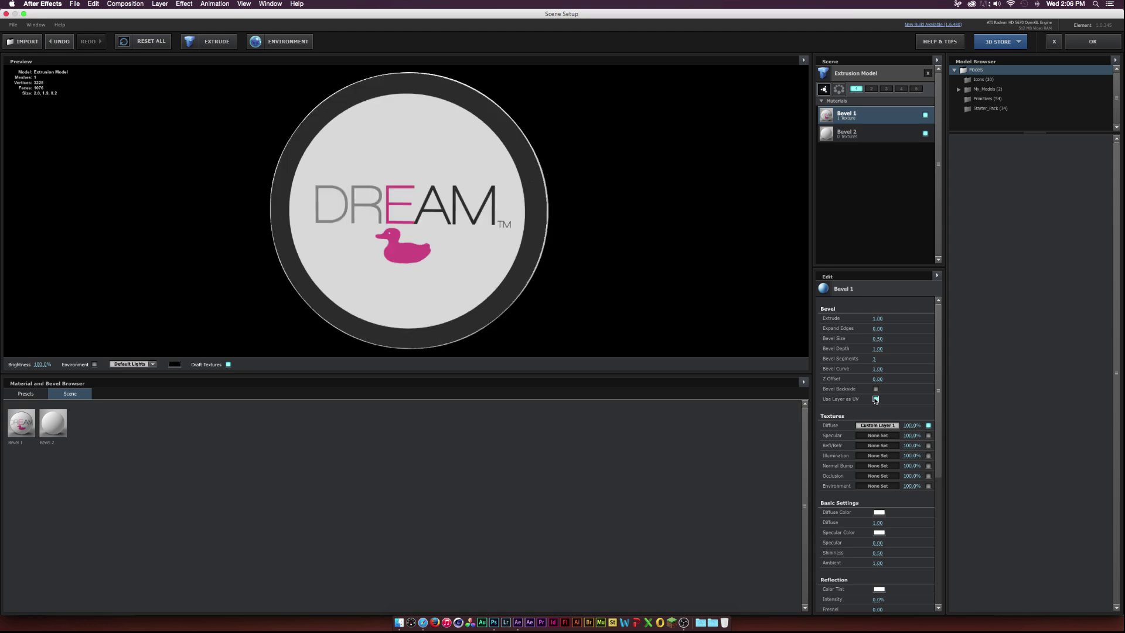
drag(321, 158, 436, 156)
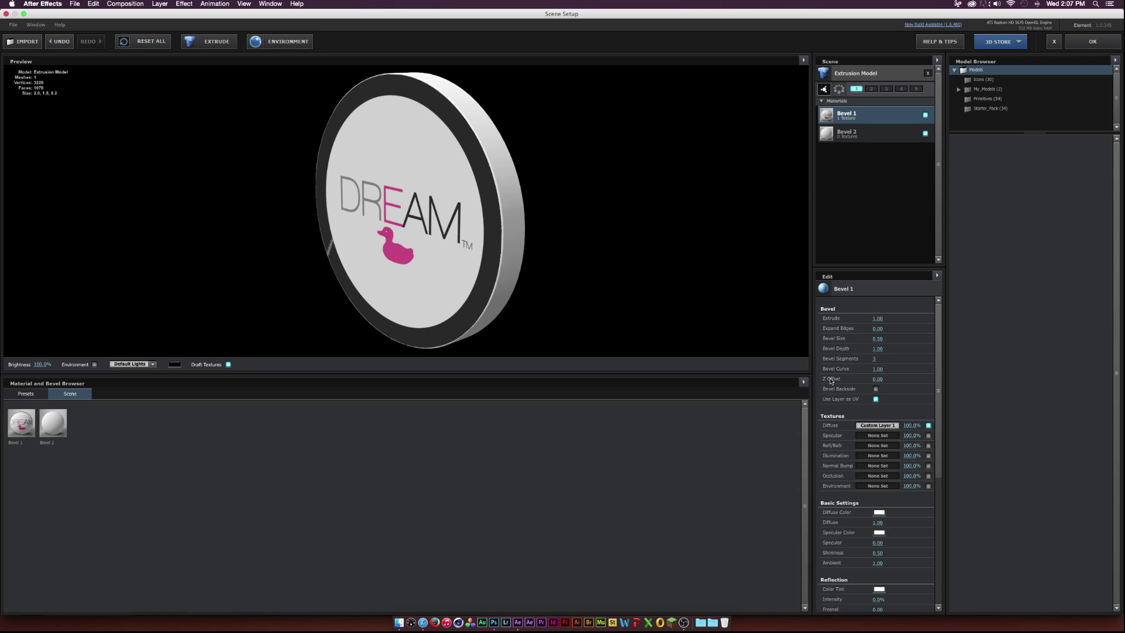
Set Bevel 1's Z Offset to 0.04, then inspect the disc's edge from an angle
drag(877, 379, 878, 379)
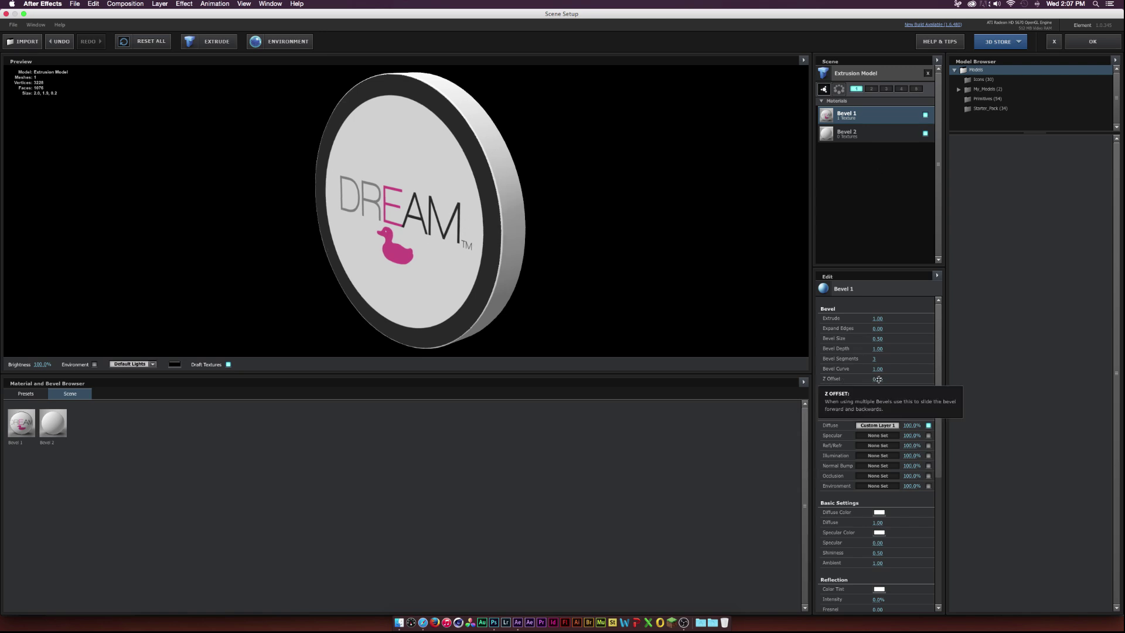
drag(532, 289, 404, 234)
Apply the Pro_Shaders Metal preset metal_bumpy to the Bevel 2 rim material
click(862, 139)
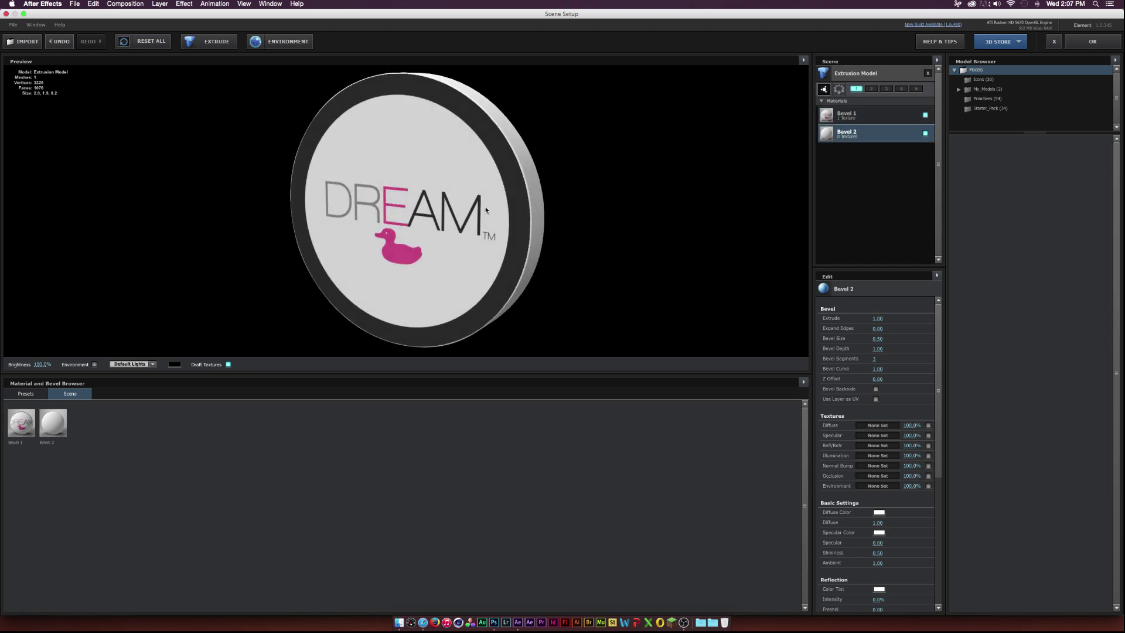
click(40, 395)
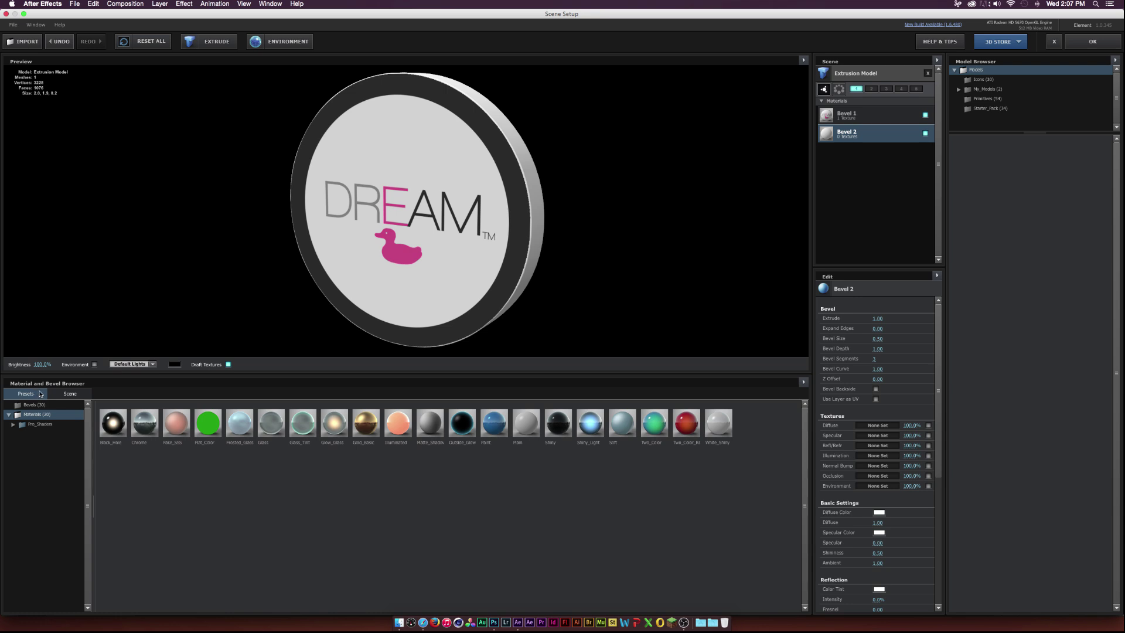
double_click(32, 425)
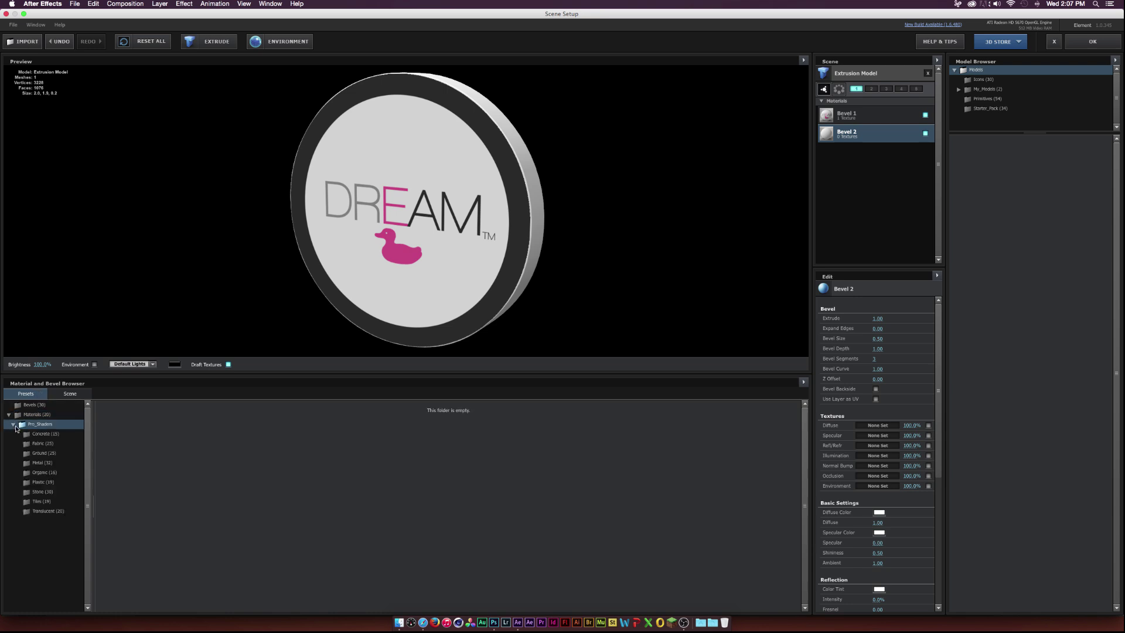
click(26, 464)
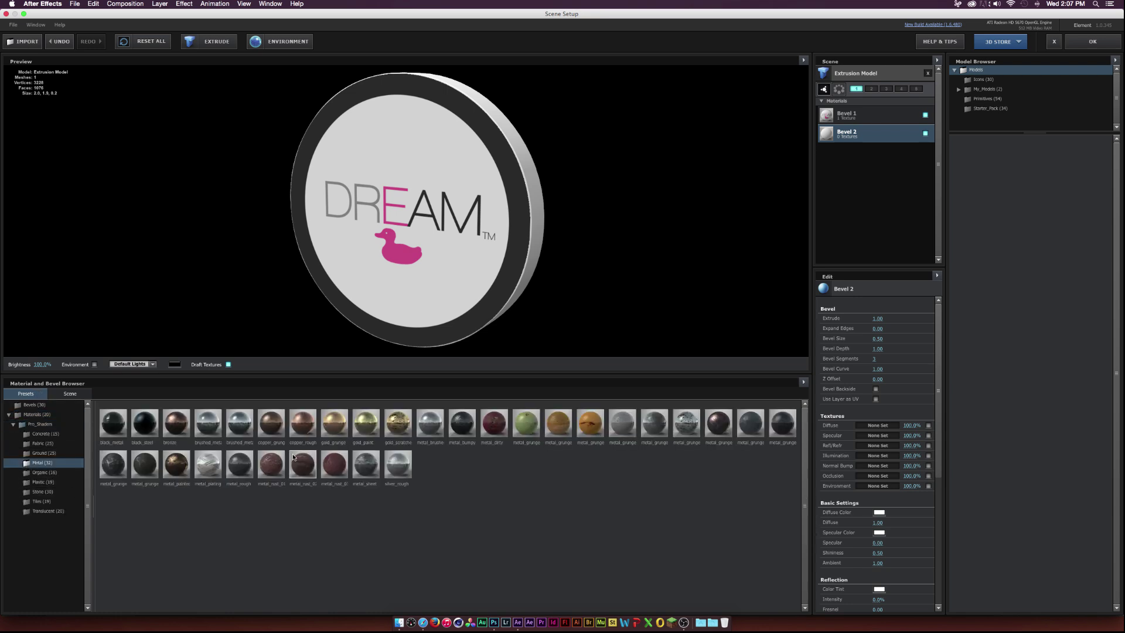
click(464, 434)
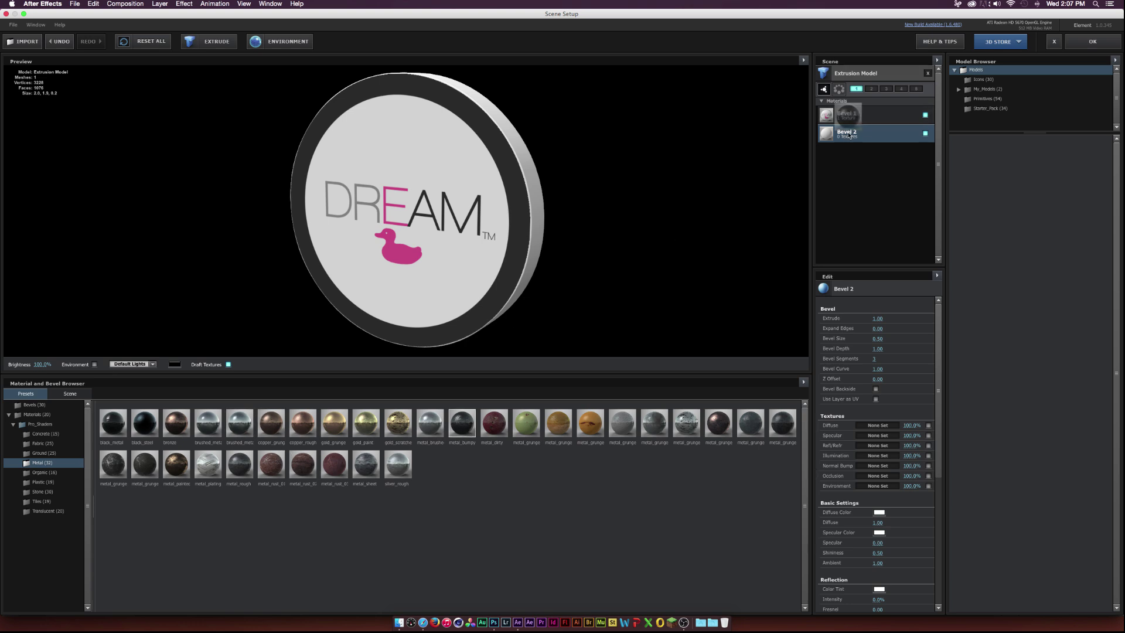
drag(495, 174, 432, 154)
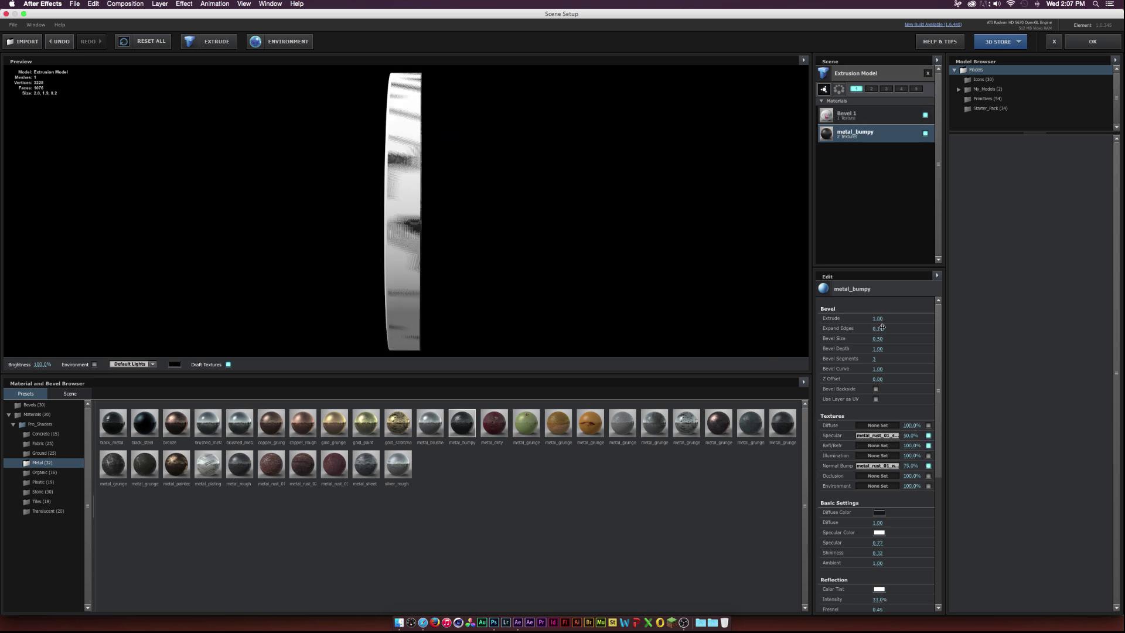
drag(357, 114, 191, 114)
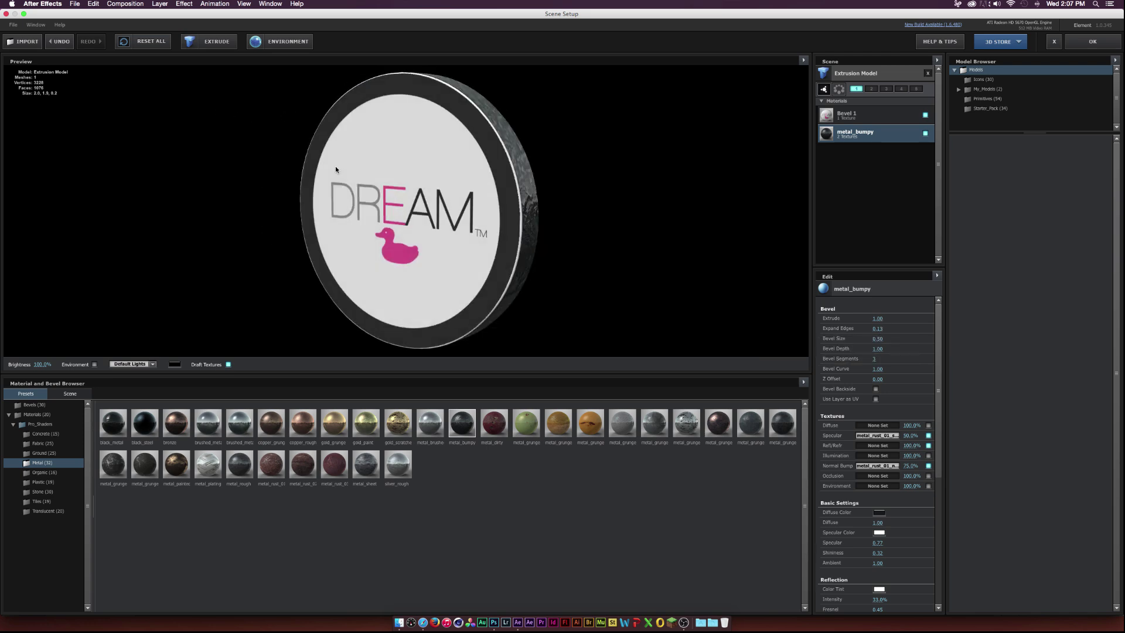
drag(336, 170, 363, 158)
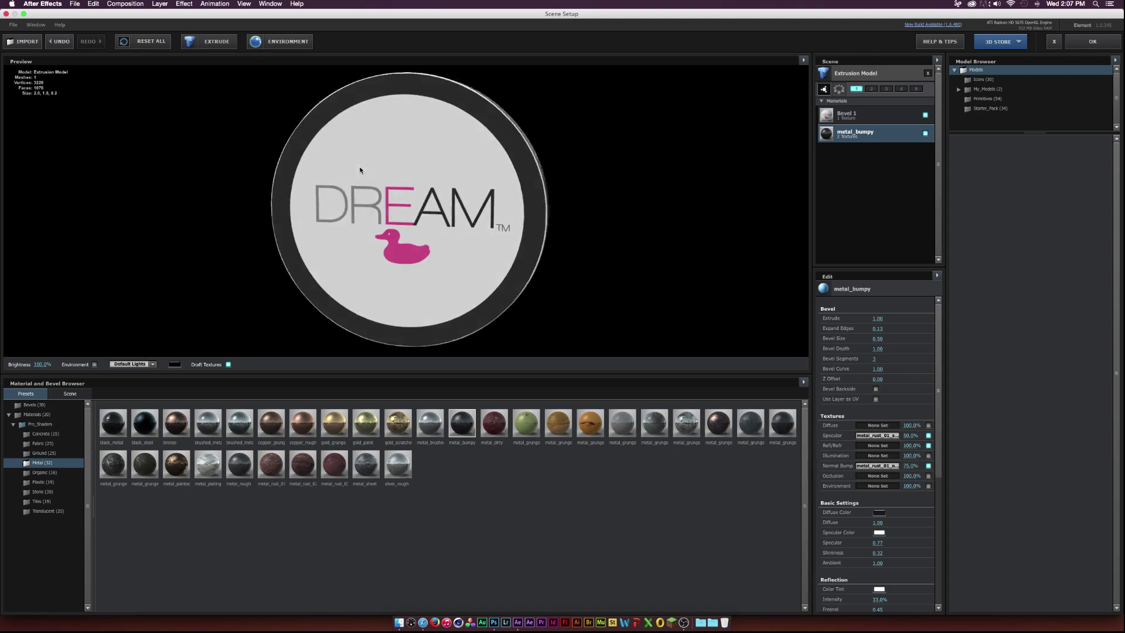
Close Scene Setup and show the TUT composition on a black background
click(1092, 43)
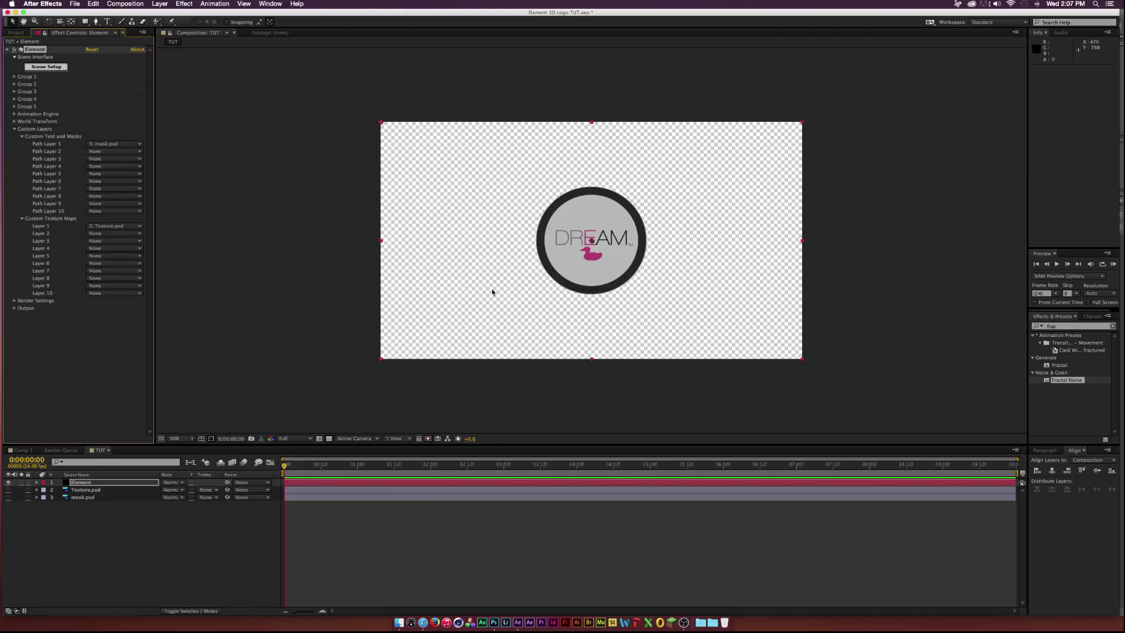
click(321, 438)
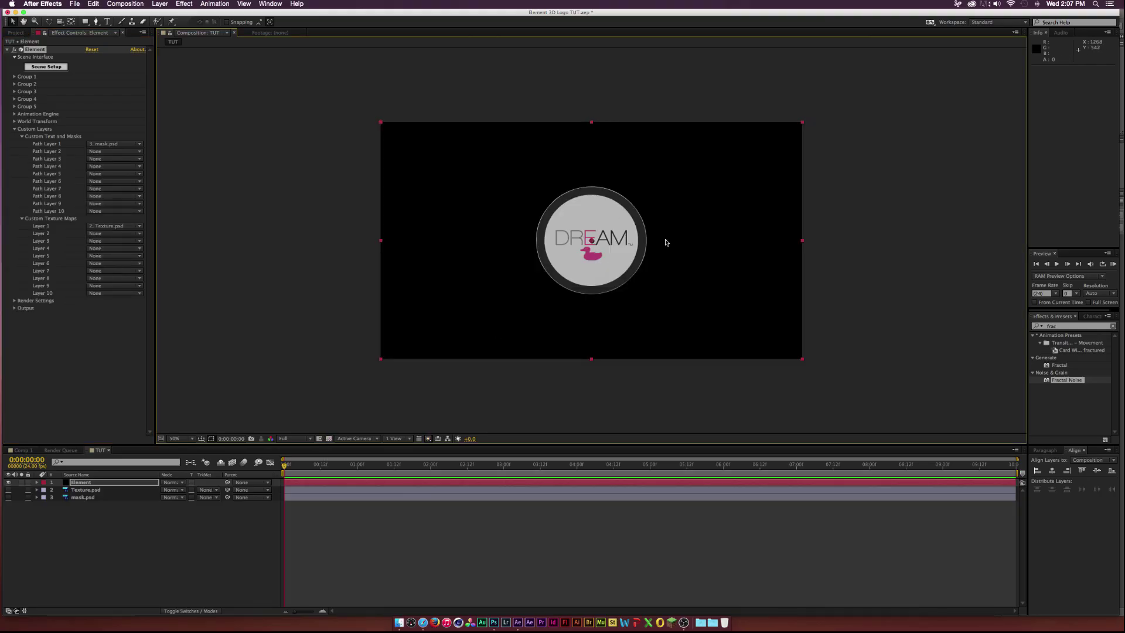
click(589, 284)
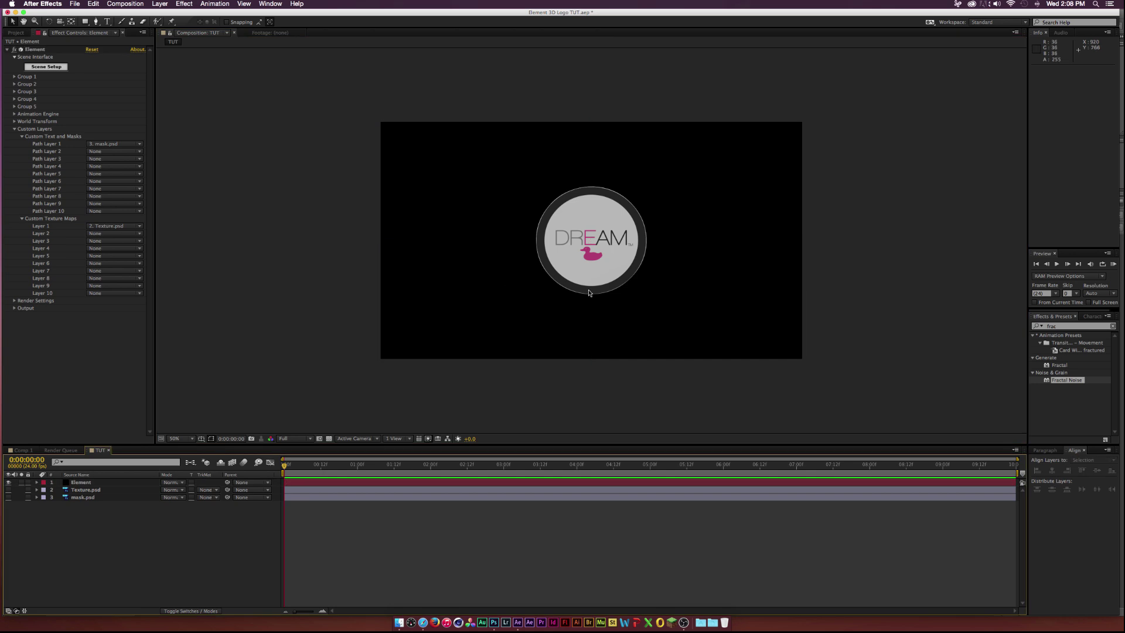
Expand Element's World Transform rotation and scrub Y Rotation to about -133°
click(14, 129)
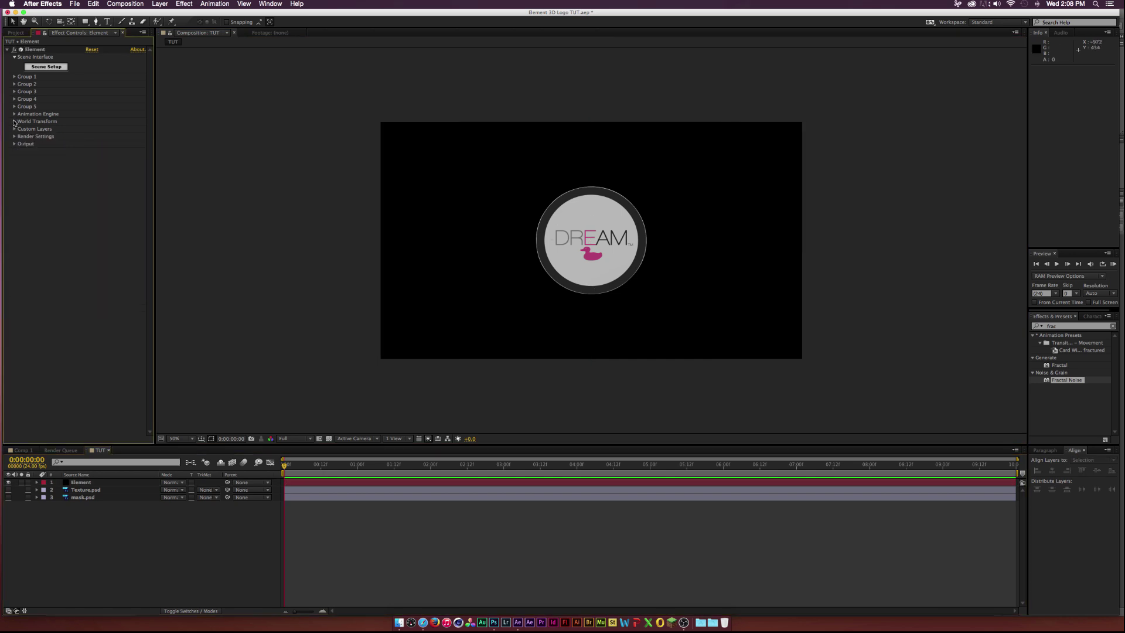
click(14, 121)
click(22, 166)
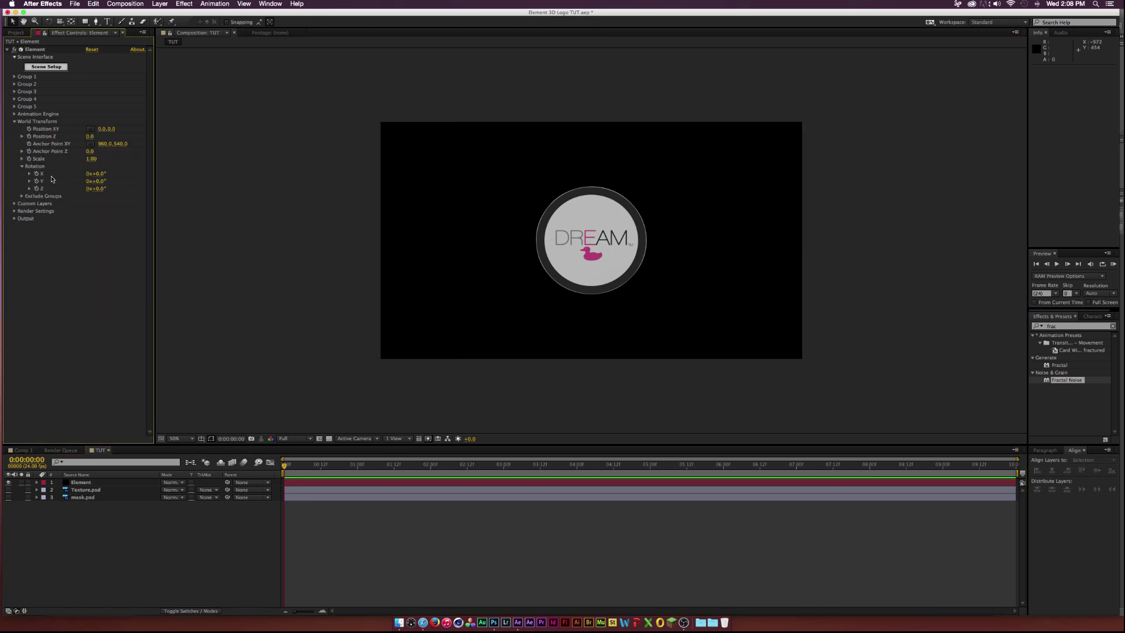
drag(98, 181, 67, 185)
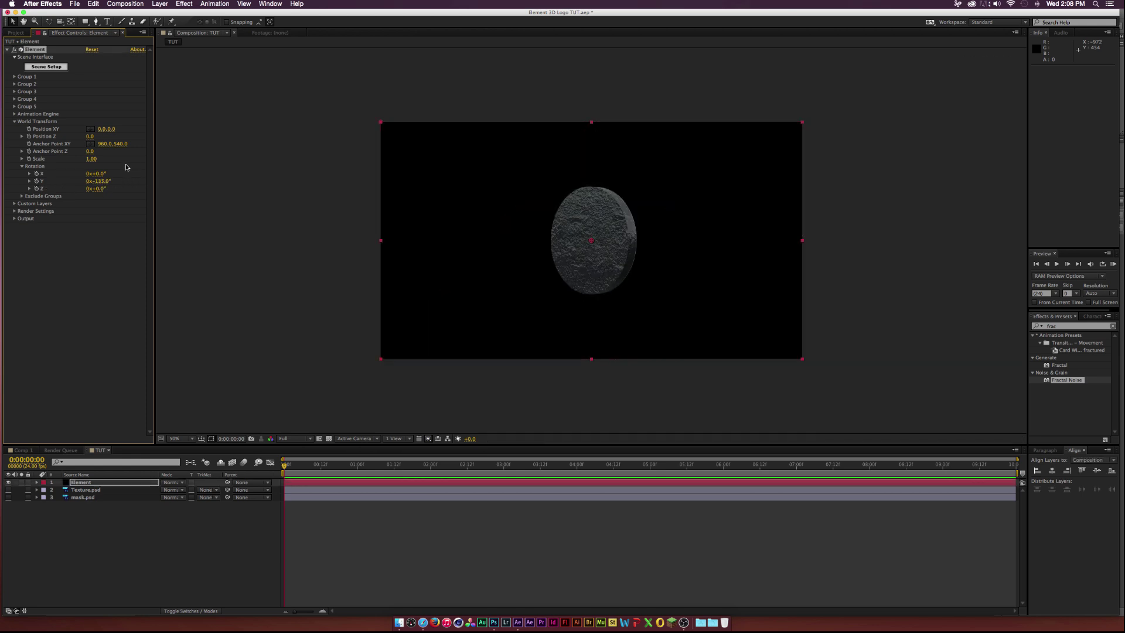
Undo the Y rotation, keyframe Position and Rotation X/Y/Z, and move the keyframes to 1s
key(super+z)
key(super+z)
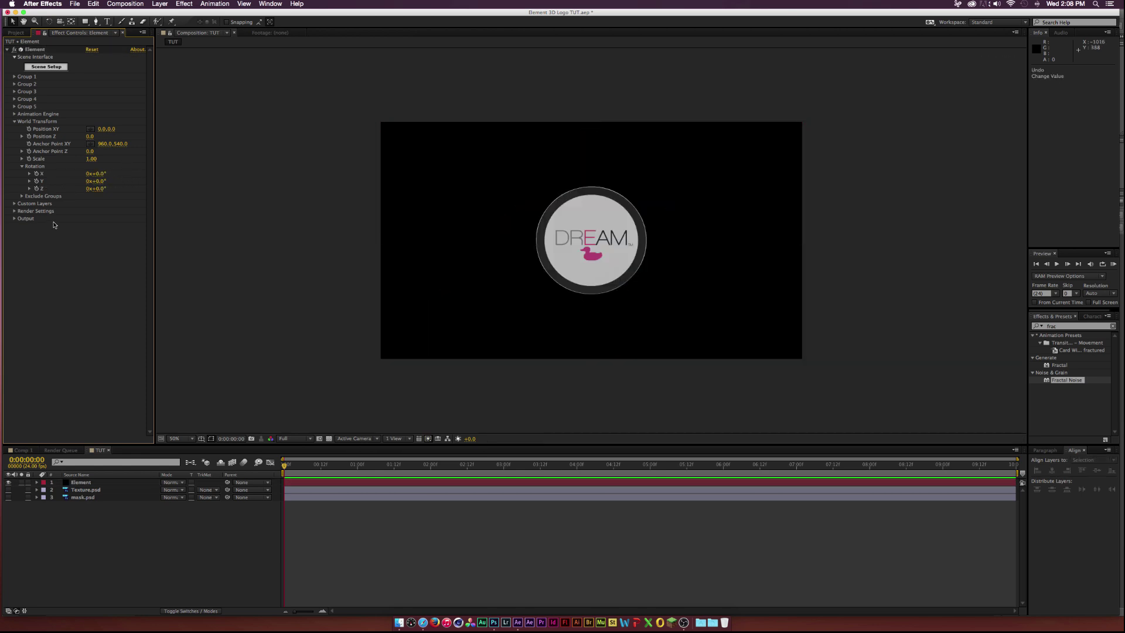
click(30, 130)
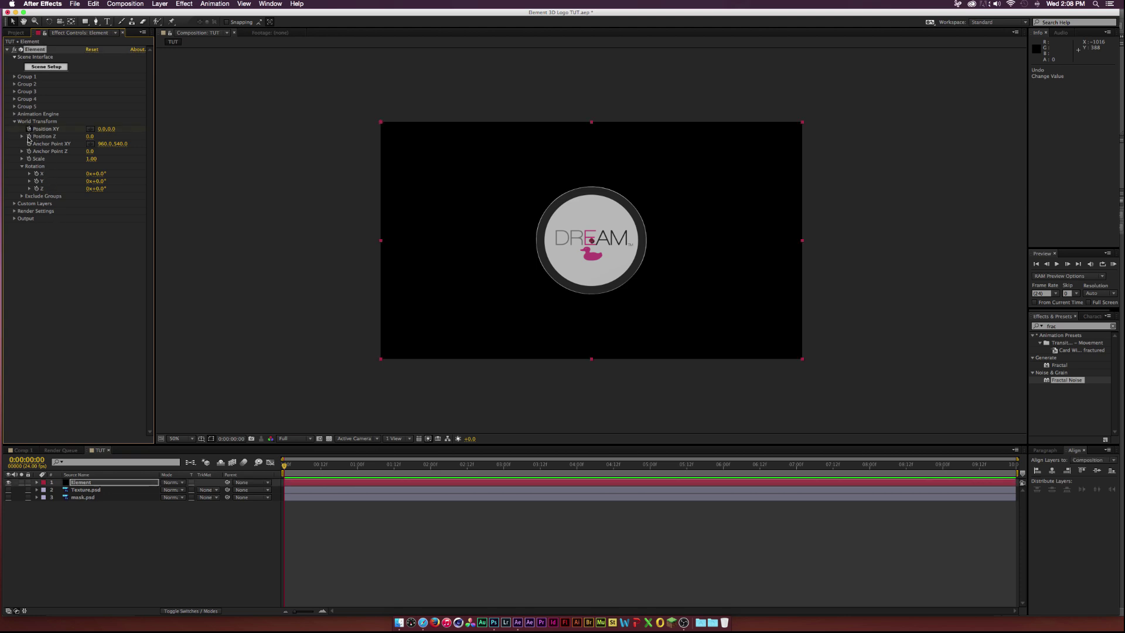
click(36, 173)
click(37, 182)
click(37, 189)
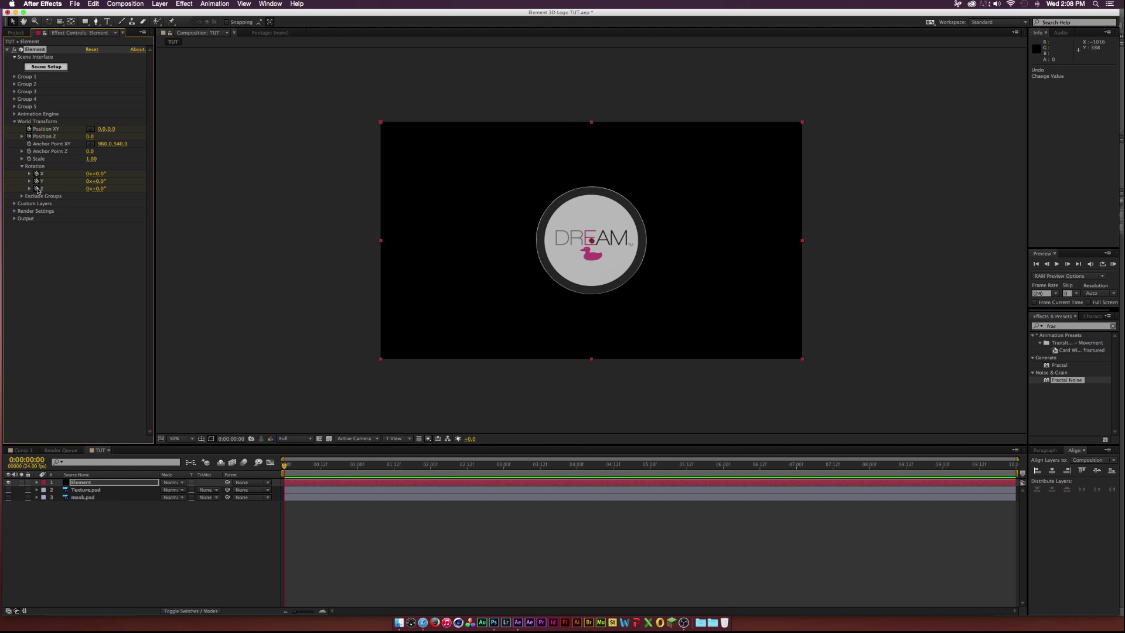
click(99, 485)
key(u)
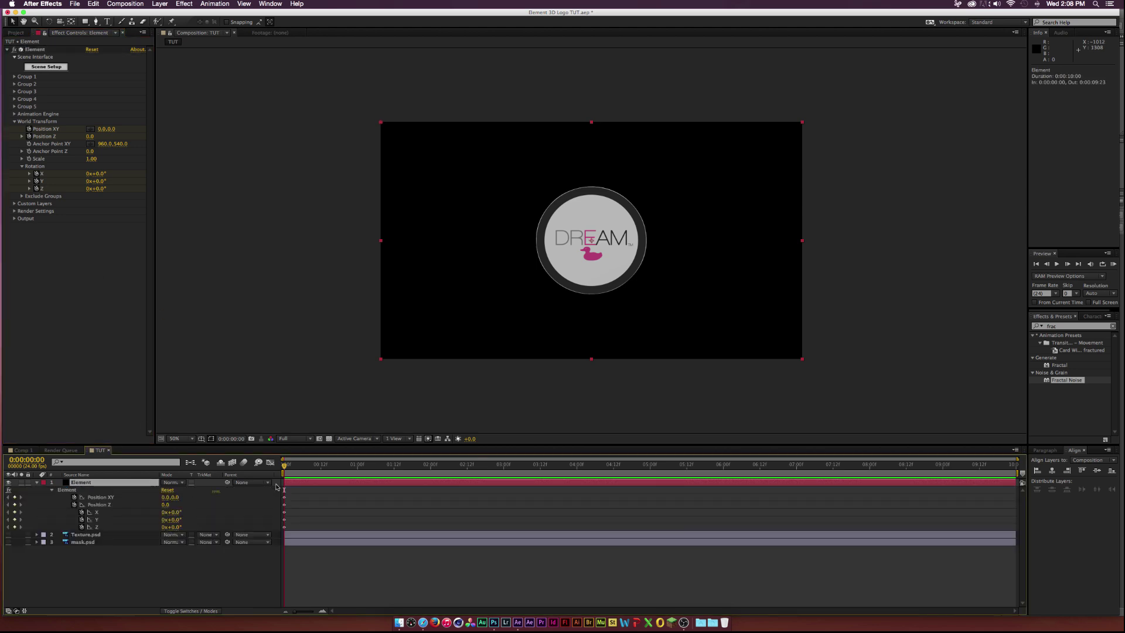
drag(302, 493, 358, 497)
click(178, 551)
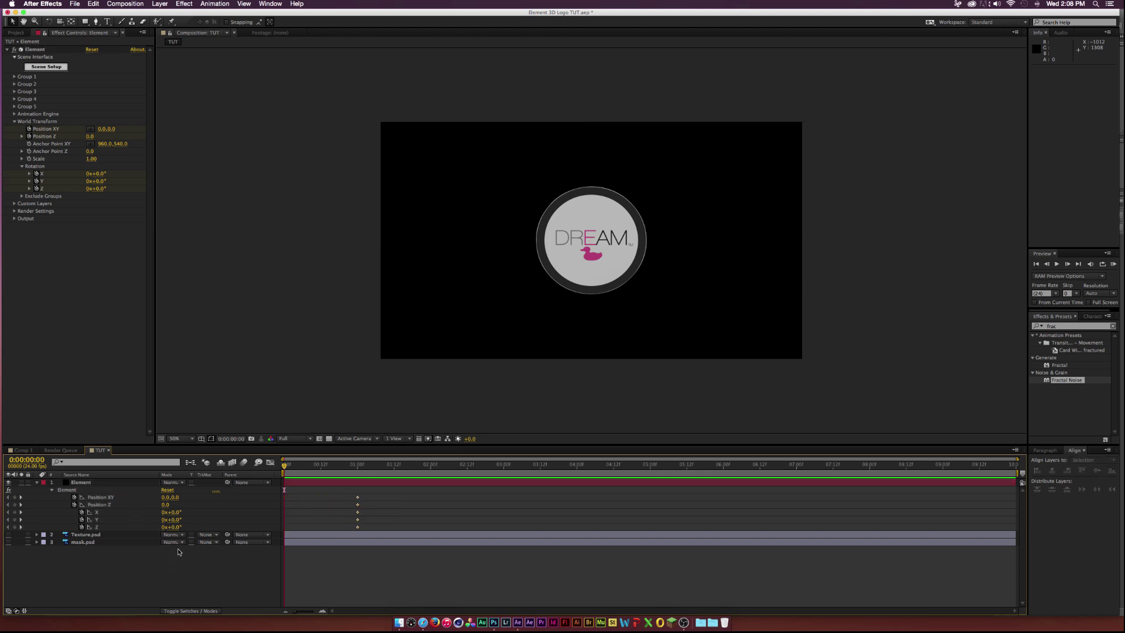
At 0f set Position Z -2760 and rotations X 26°, Y 55°, Z 33°, then preview
drag(174, 520, 53, 515)
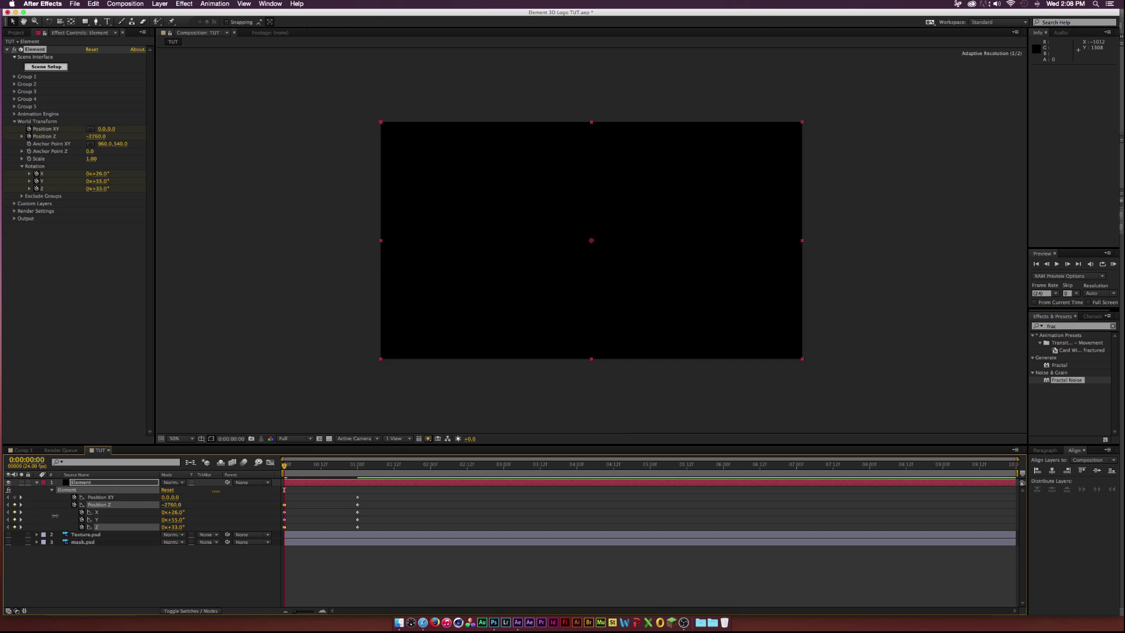
mouse_move(285, 470)
mouse_down()
mouse_move(358, 467)
mouse_move(331, 534)
mouse_up()
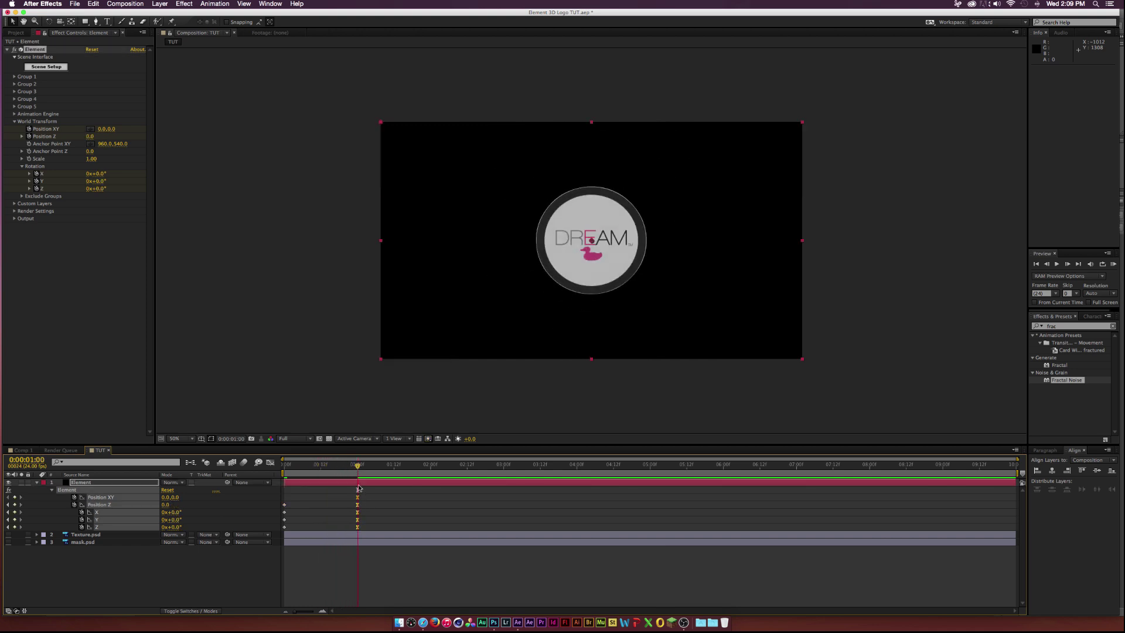
drag(357, 465, 324, 466)
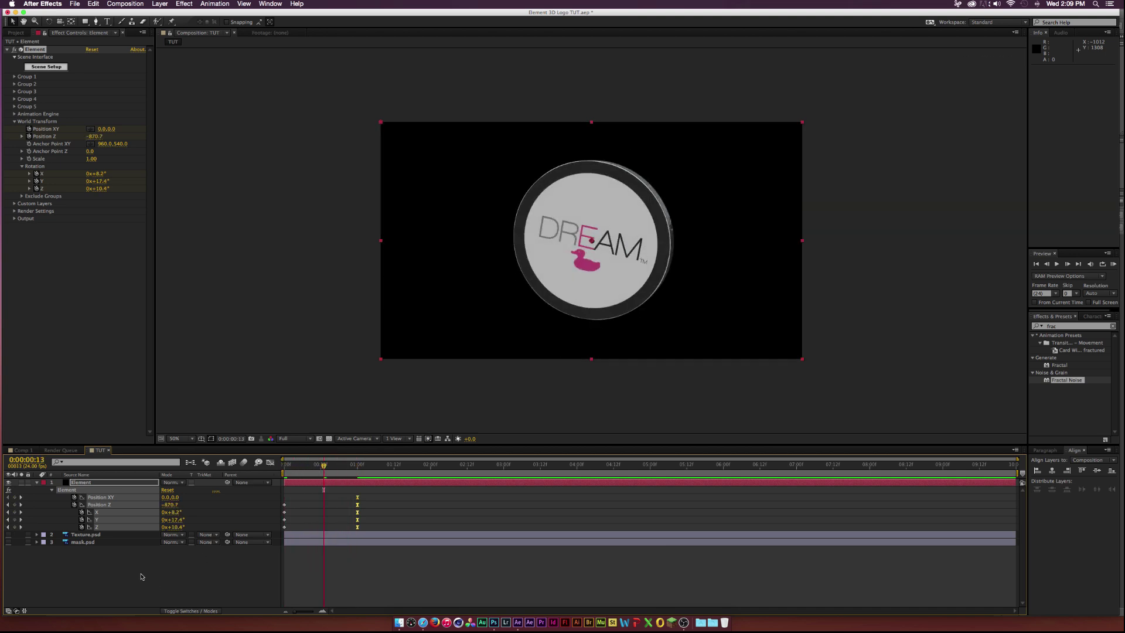
click(141, 577)
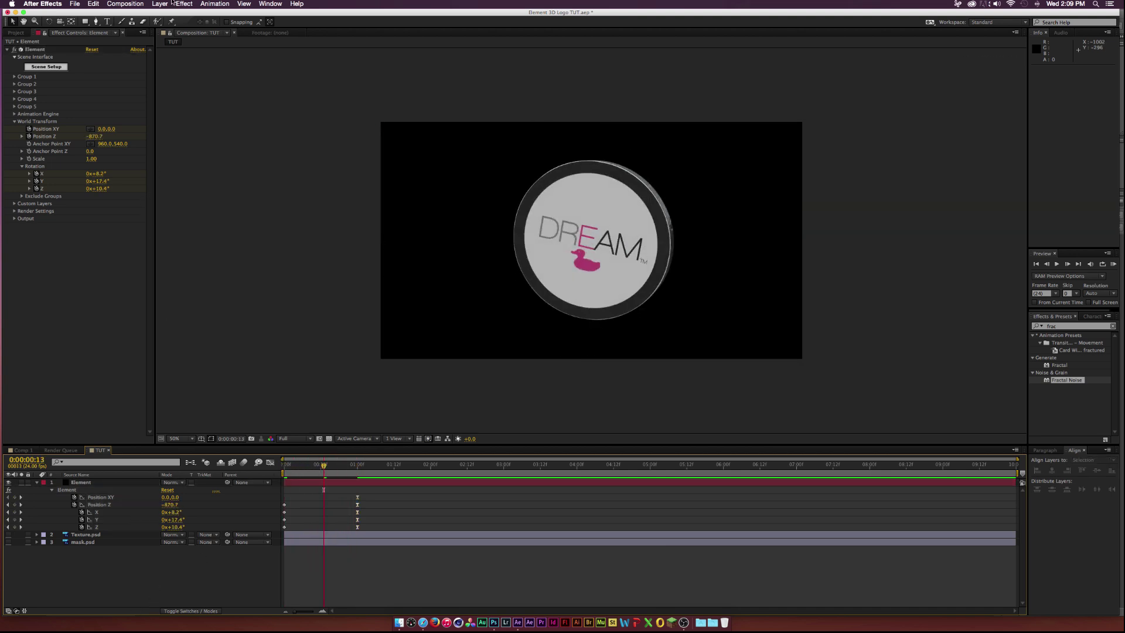
click(570, 207)
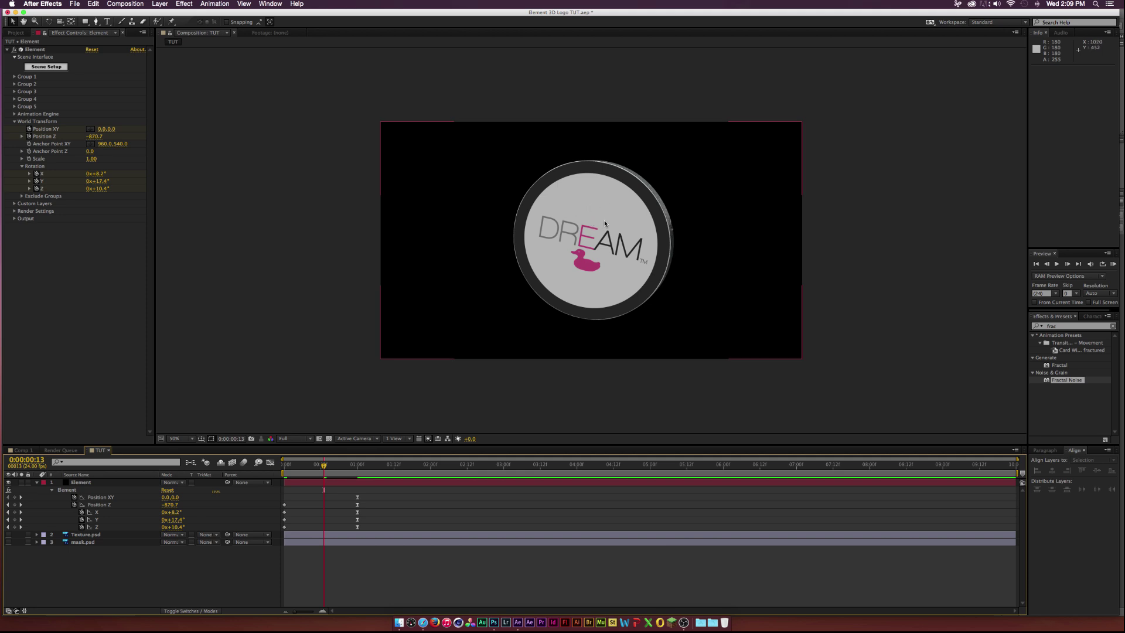
Add point light Light 1 and move its Position Z forward to -1868.7
click(254, 55)
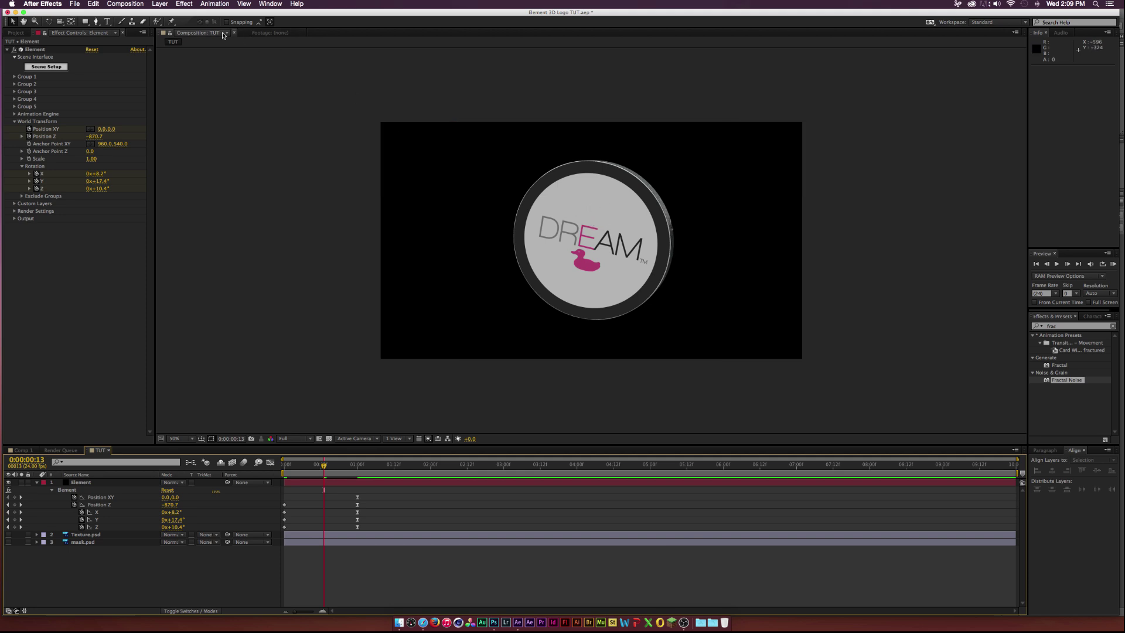
click(159, 4)
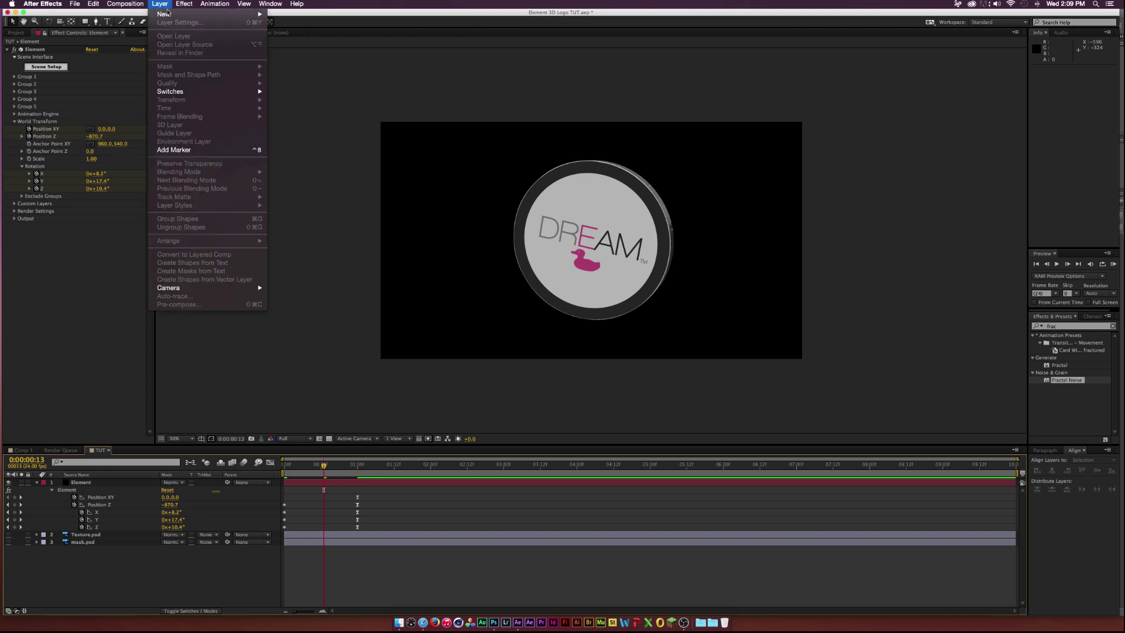
mouse_move(170, 13)
click(319, 34)
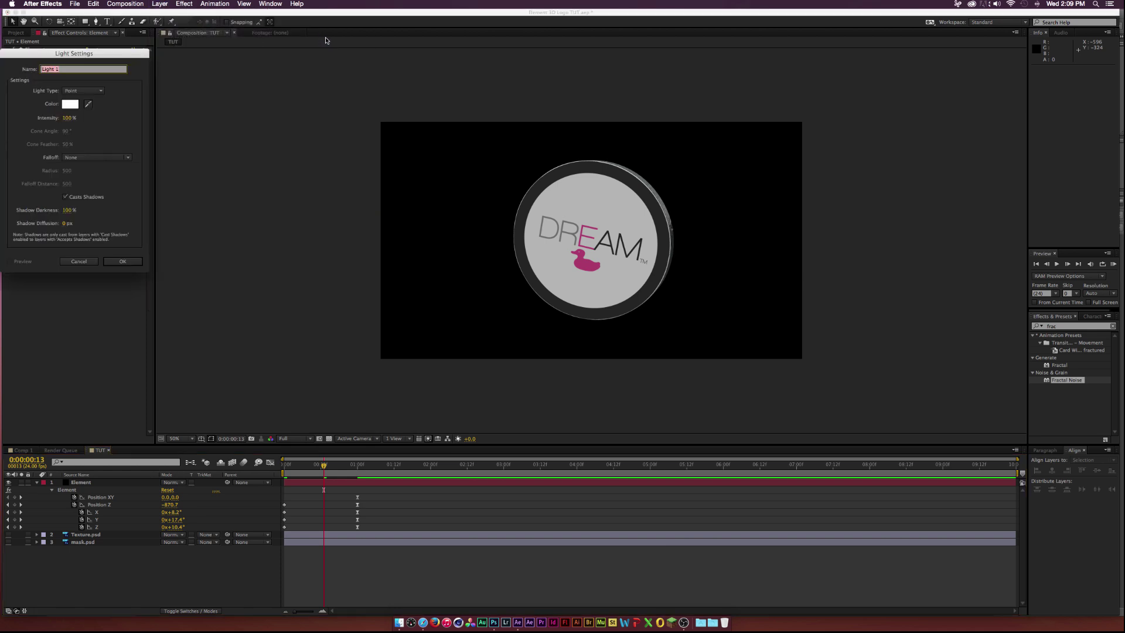
click(124, 262)
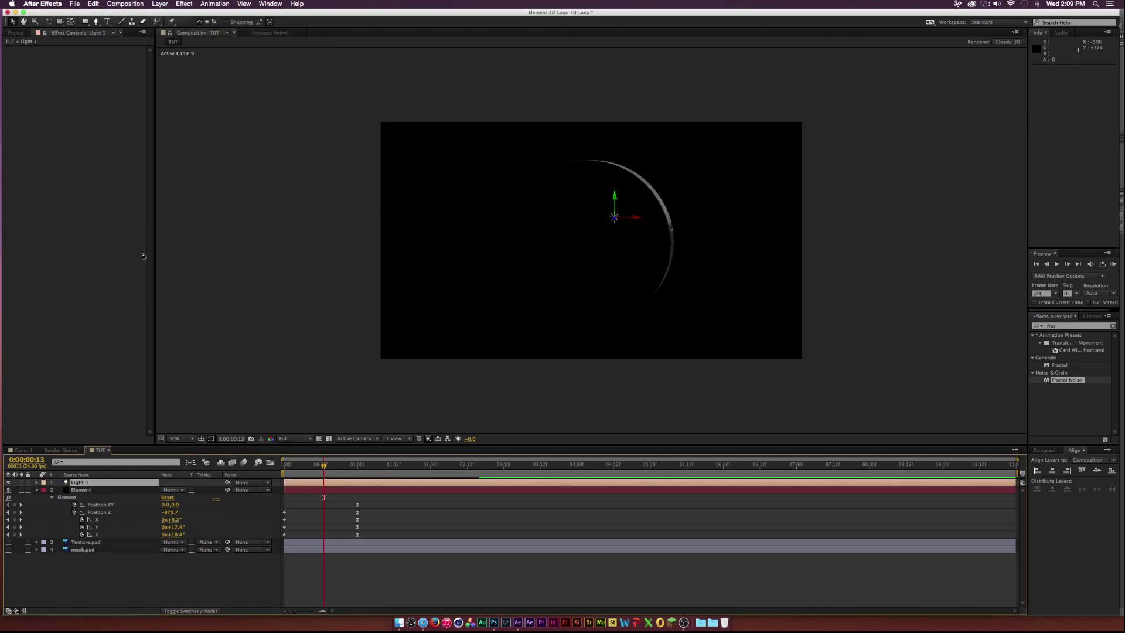
key(p)
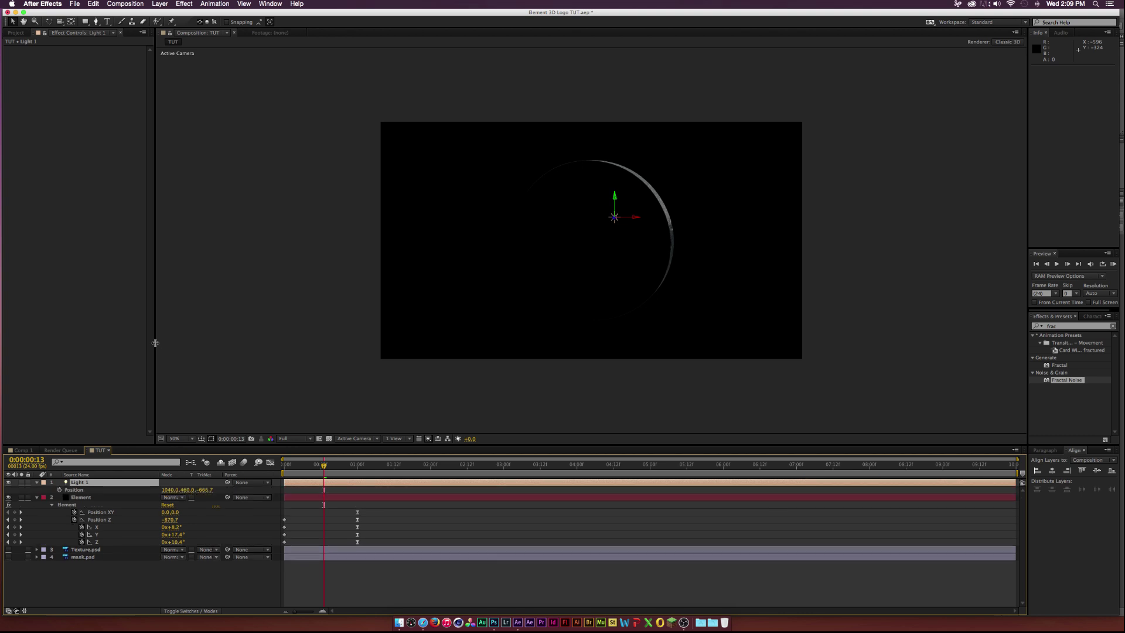
drag(227, 488, 227, 488)
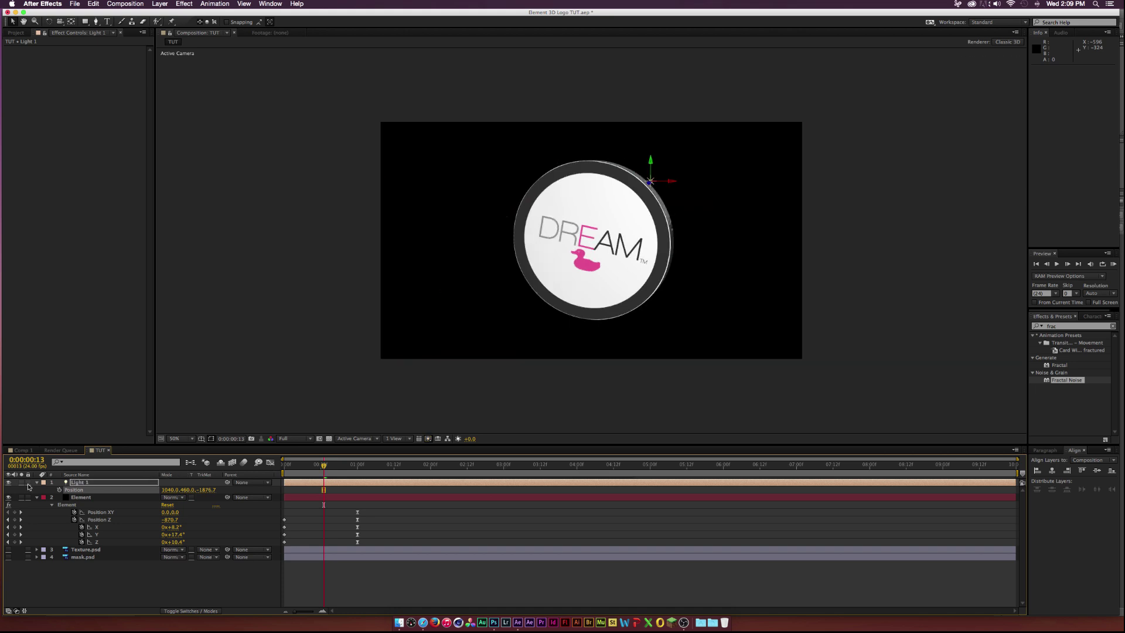
Toggle Light 1 off and back on to compare, then scrub through the rotation animation
click(8, 482)
click(7, 482)
drag(324, 466, 337, 466)
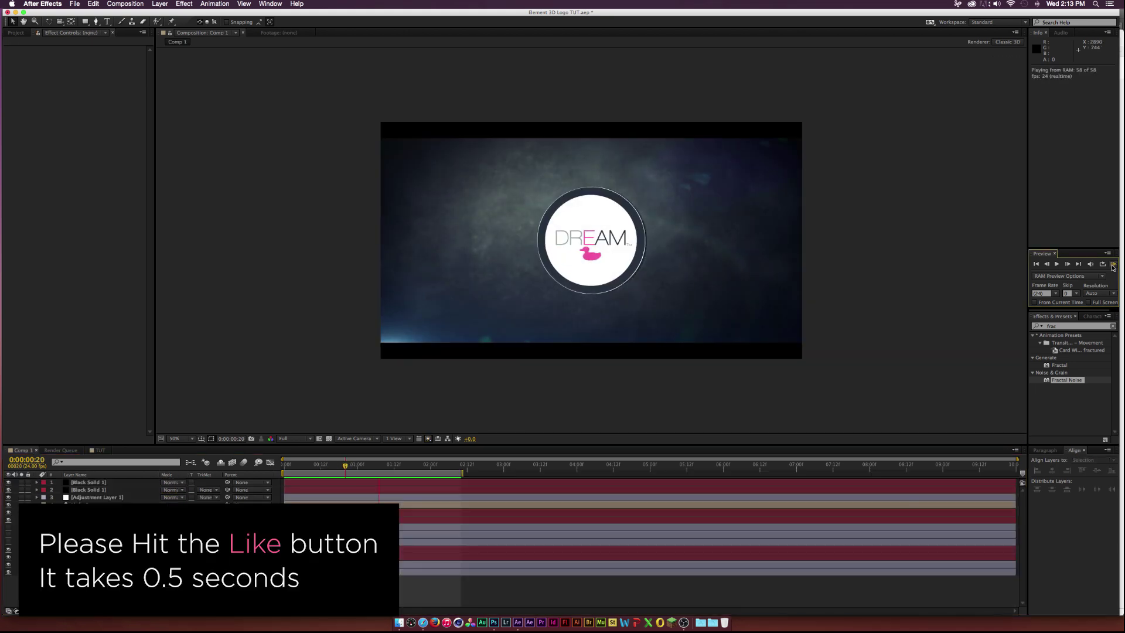